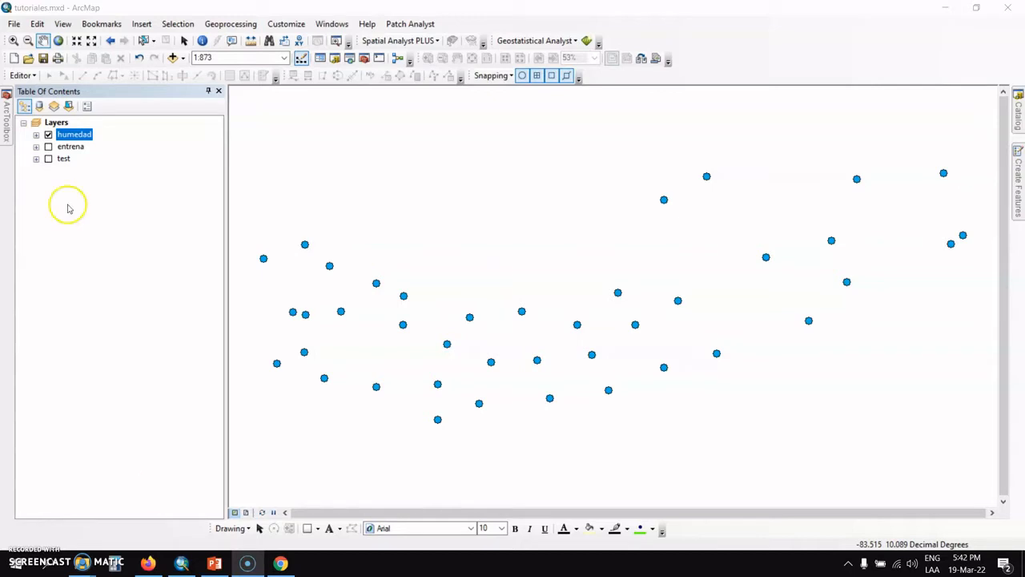
{"action": "left_click", "coordinate": [574, 41]}
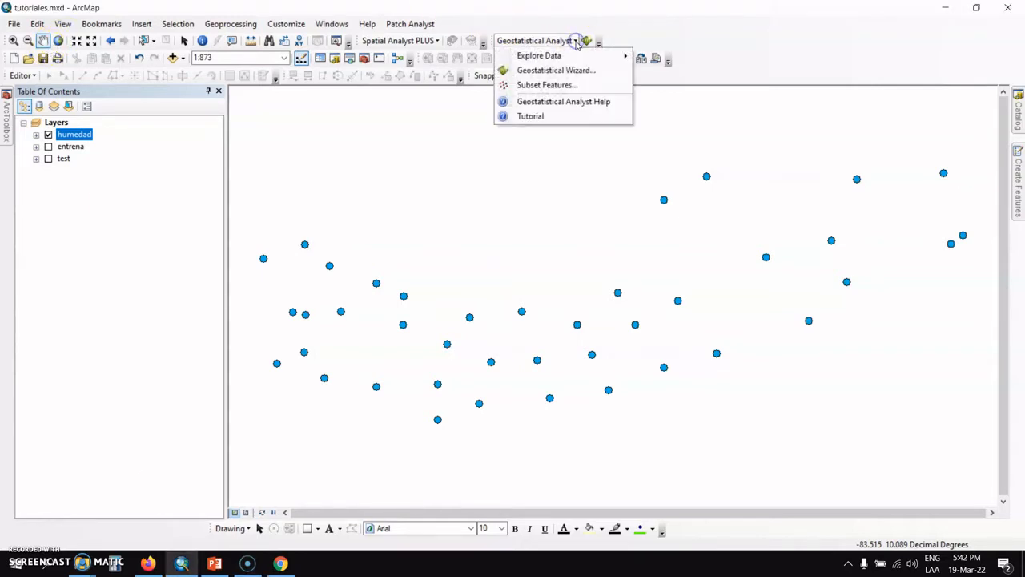
{"action": "left_click", "coordinate": [570, 59]}
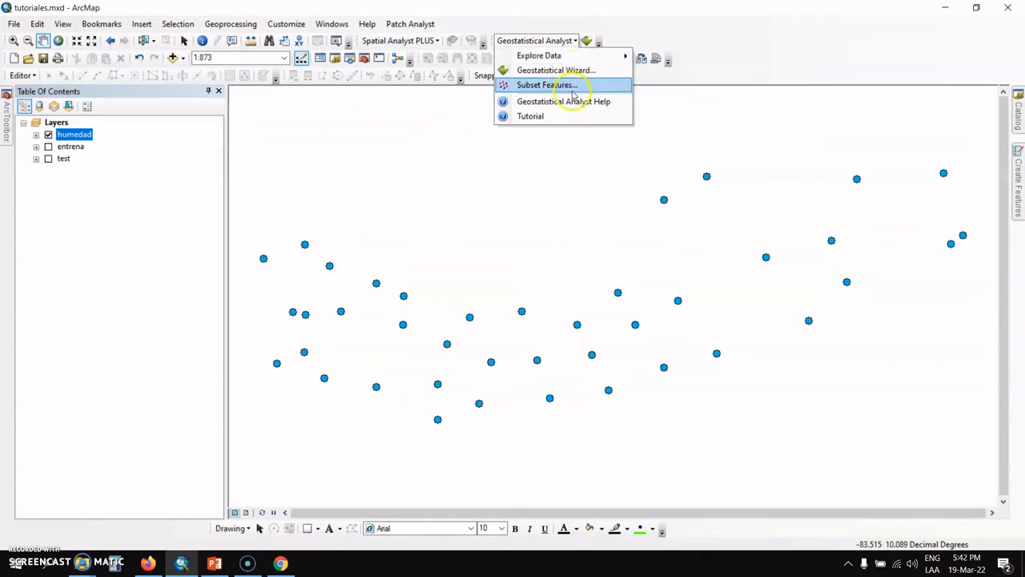
{"action": "left_click", "coordinate": [574, 86]}
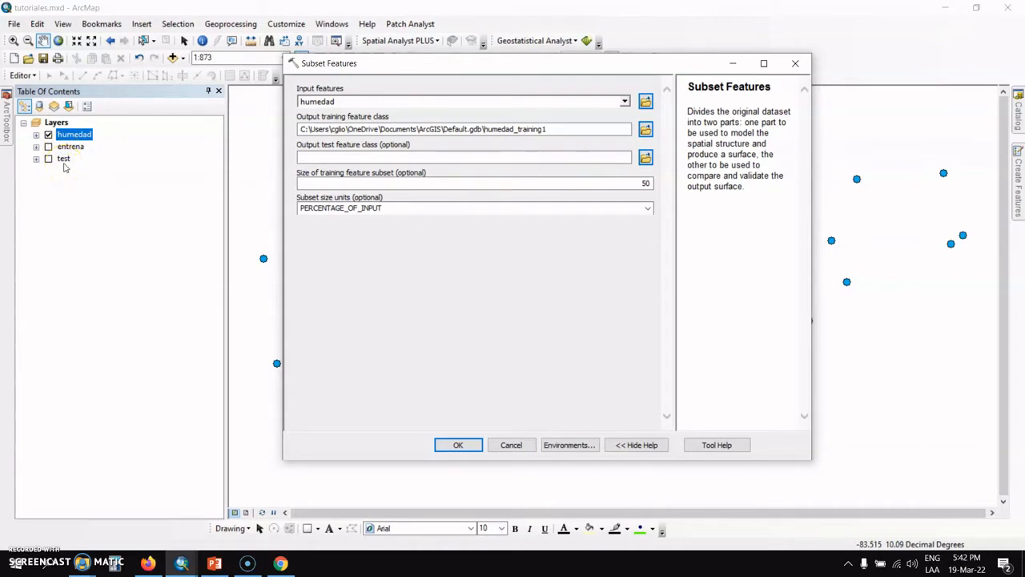
{"action": "left_click", "coordinate": [517, 442]}
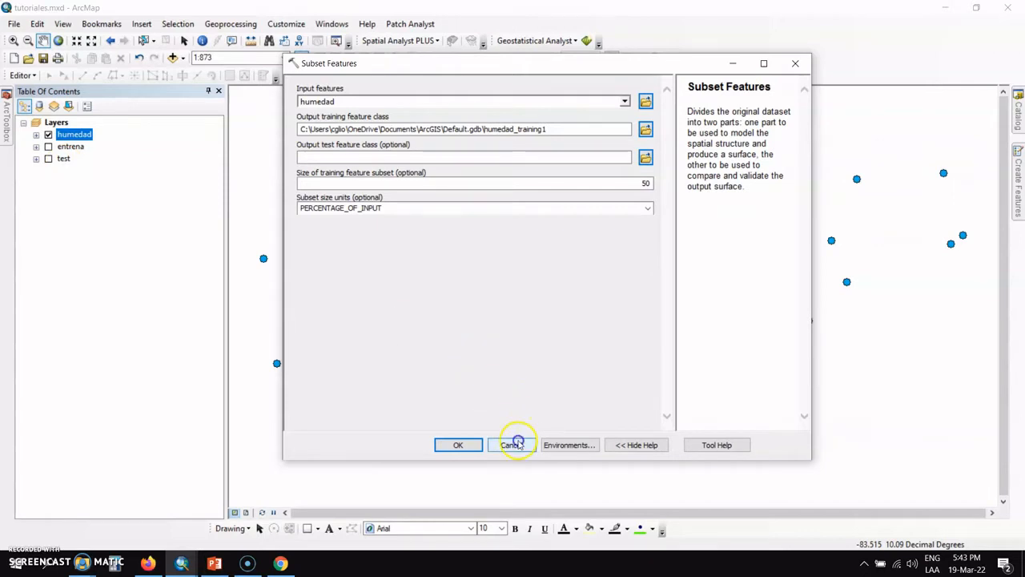
Launch the Geostatistical Wizard, enlarge its window and choose the Kriging / CoKriging method
{"action": "left_click", "coordinate": [576, 40]}
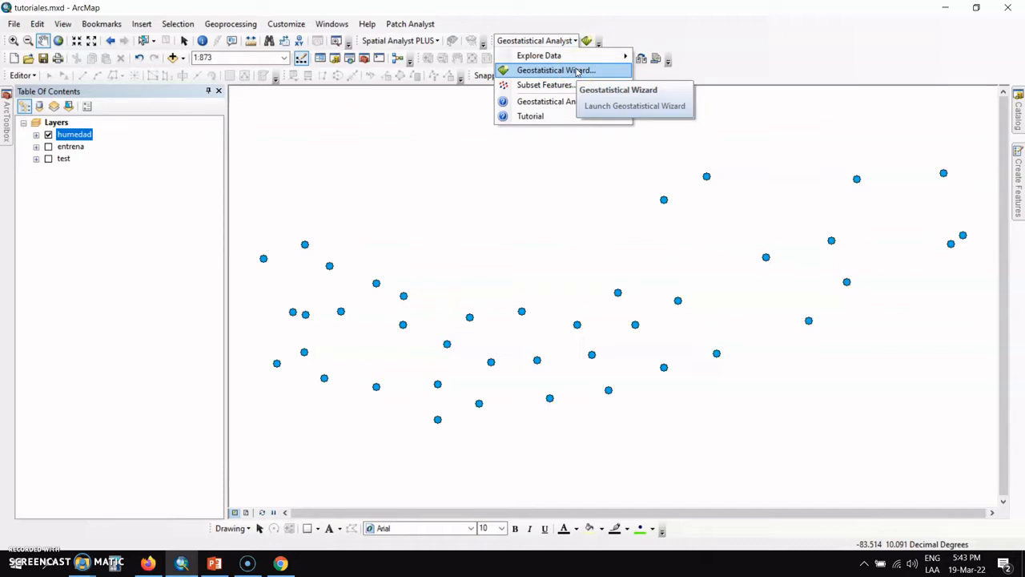
{"action": "left_click", "coordinate": [576, 71]}
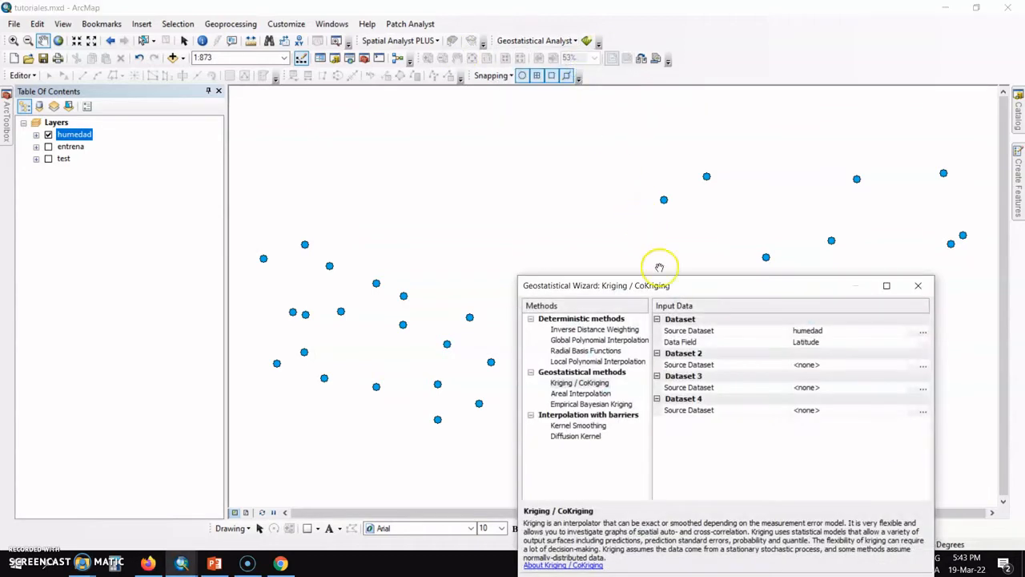
{"action": "left_click_drag", "start_coordinate": [675, 294], "coordinate": [462, 119]}
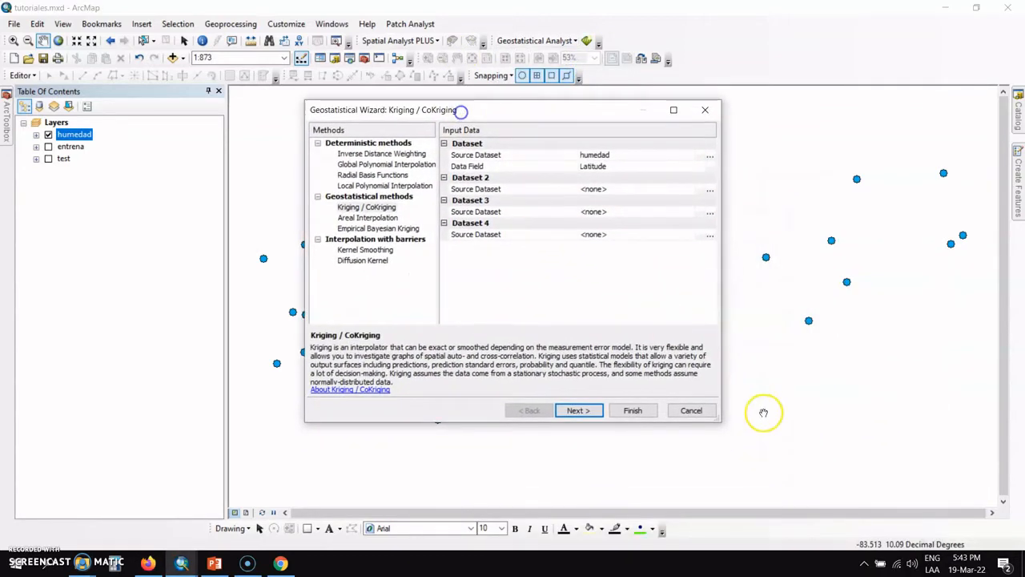
{"action": "left_click_drag", "start_coordinate": [721, 420], "coordinate": [850, 487]}
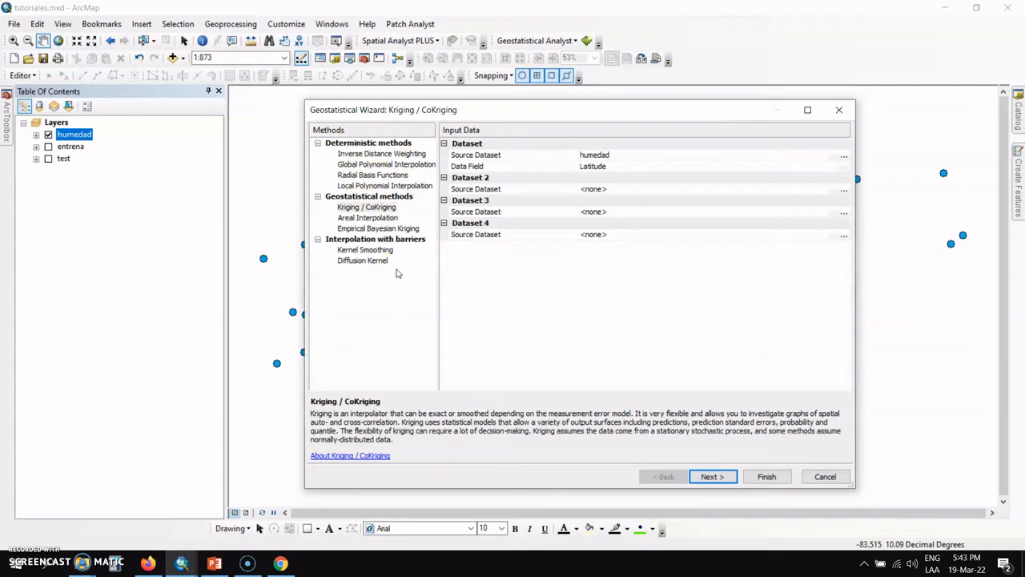
{"action": "left_click", "coordinate": [386, 211]}
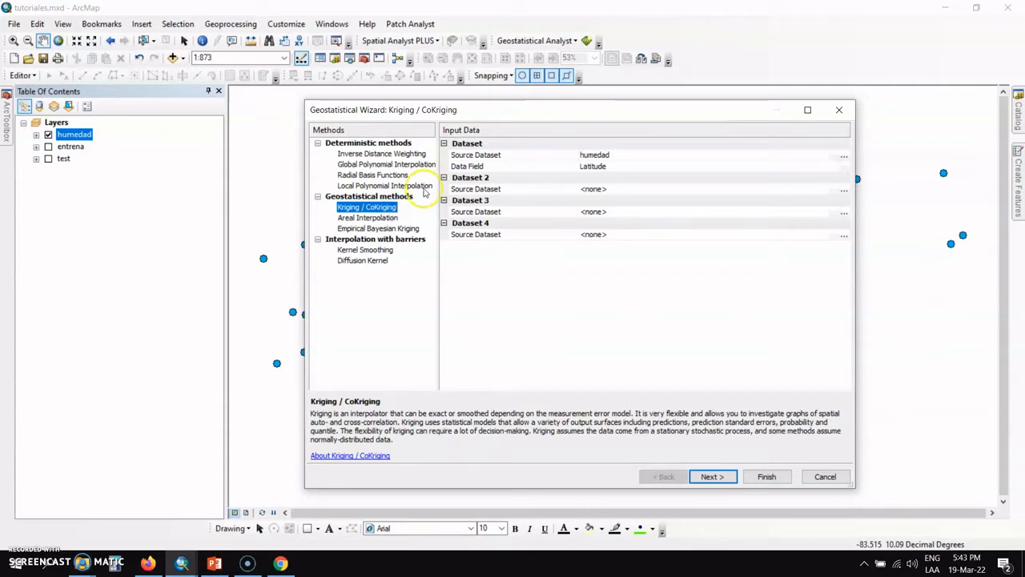
{"action": "left_click_drag", "start_coordinate": [504, 111], "coordinate": [451, 82]}
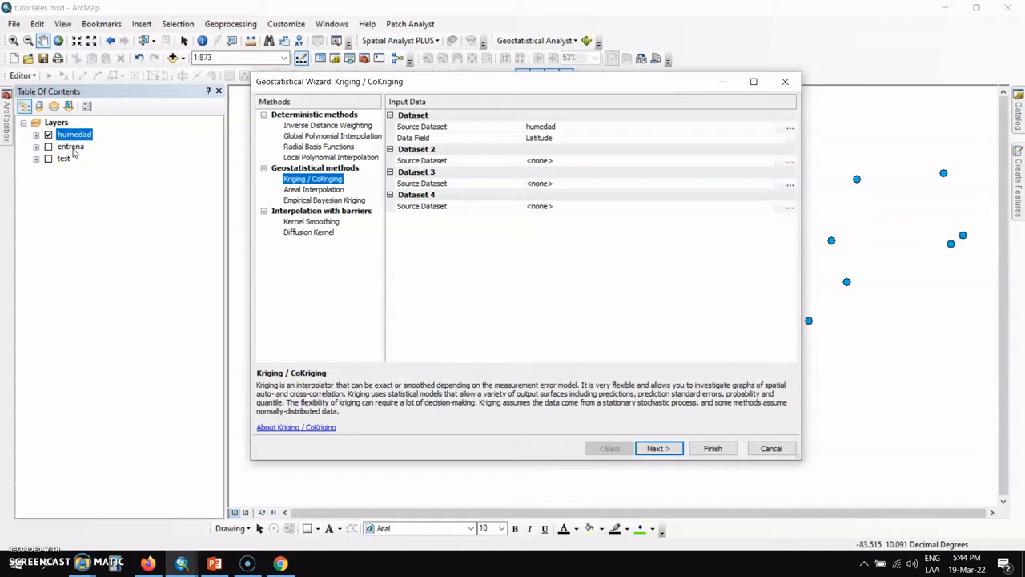
Examine the entrena layer's attribute table for its fields and number of records, then close the table
{"action": "left_click", "coordinate": [72, 149]}
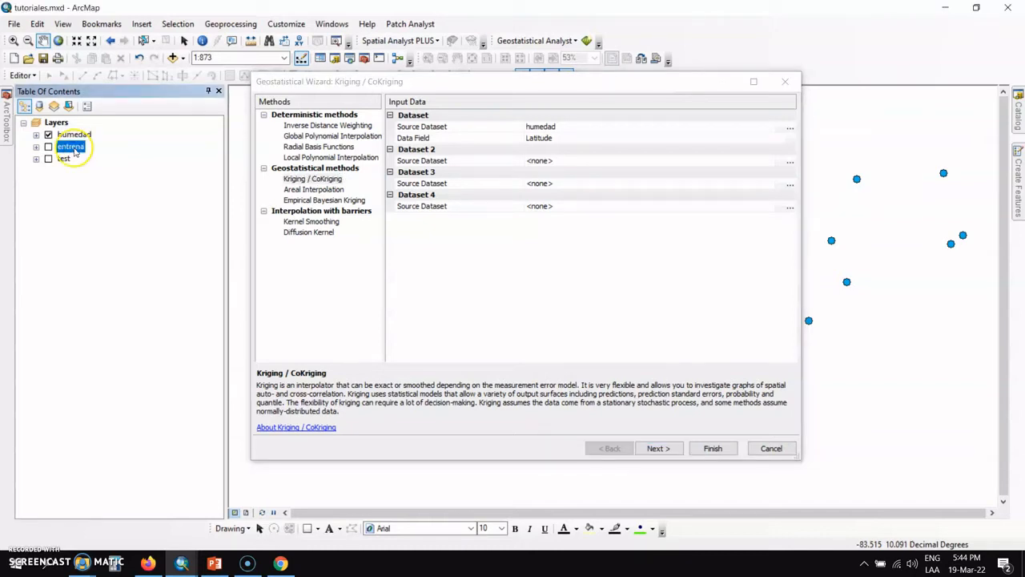
{"action": "right_click", "coordinate": [73, 150]}
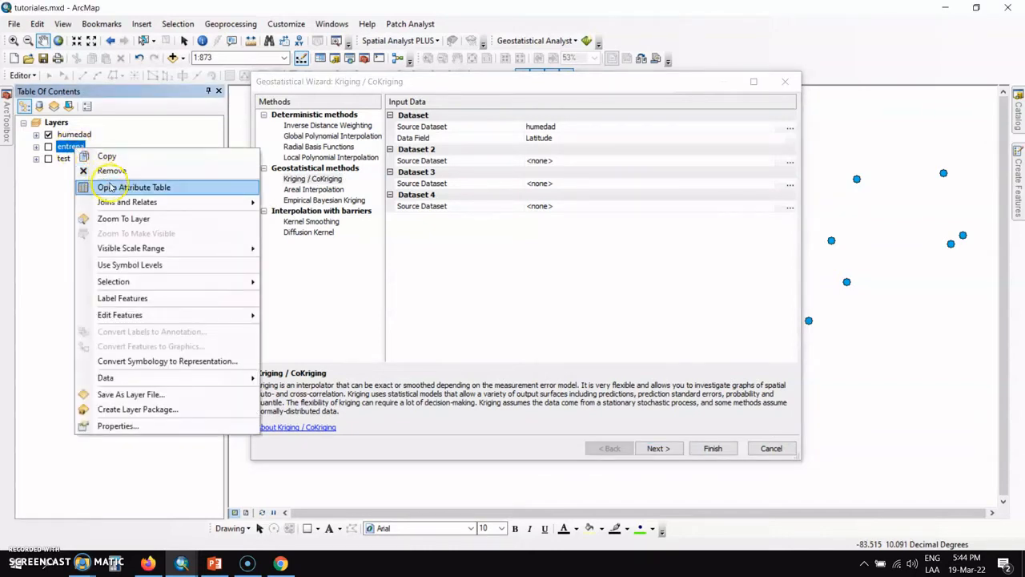
{"action": "left_click", "coordinate": [109, 186]}
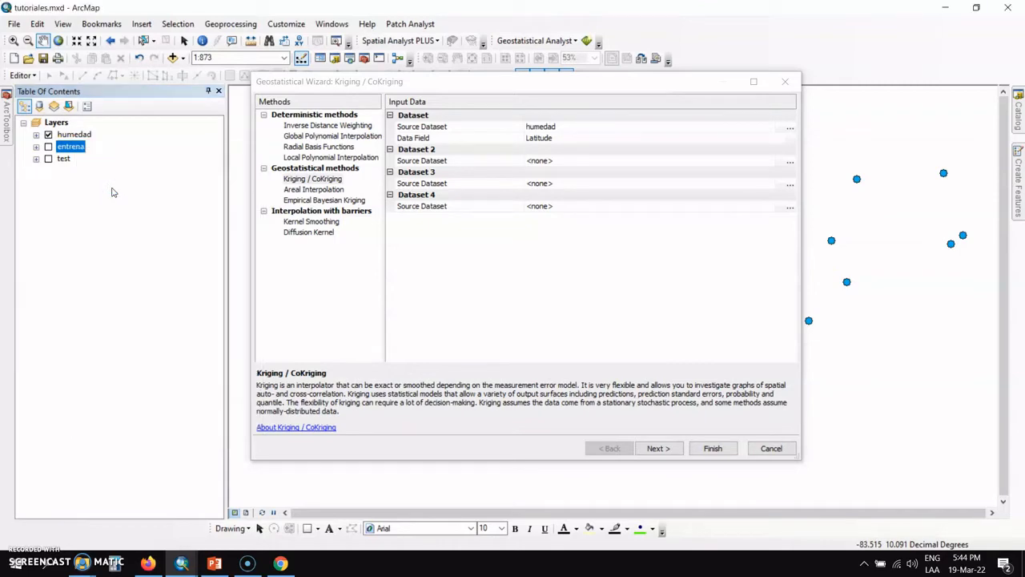
{"action": "left_click_drag", "start_coordinate": [437, 88], "coordinate": [613, 109]}
{"action": "left_click_drag", "start_coordinate": [373, 104], "coordinate": [201, 93]}
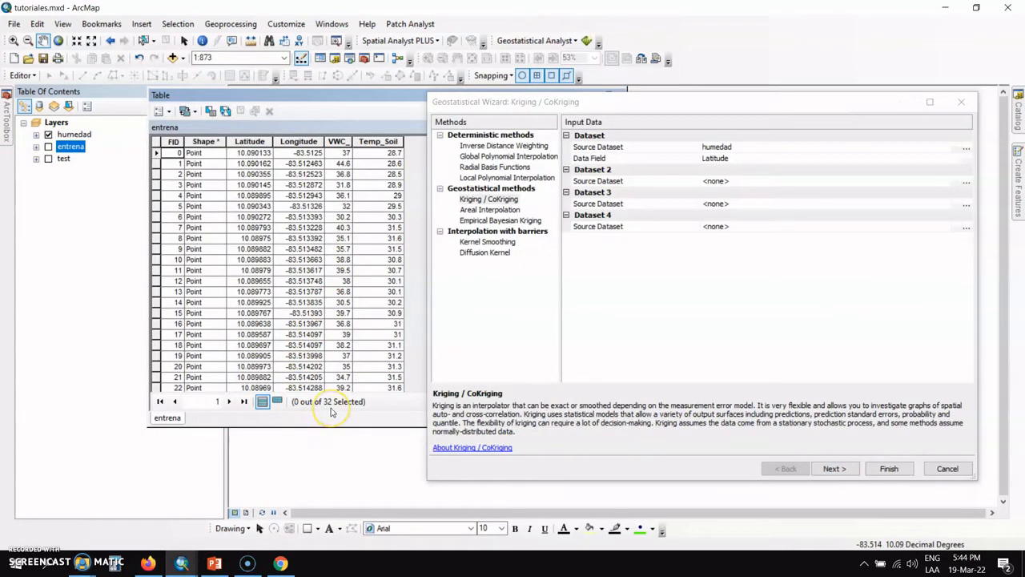
{"action": "left_click", "coordinate": [70, 145]}
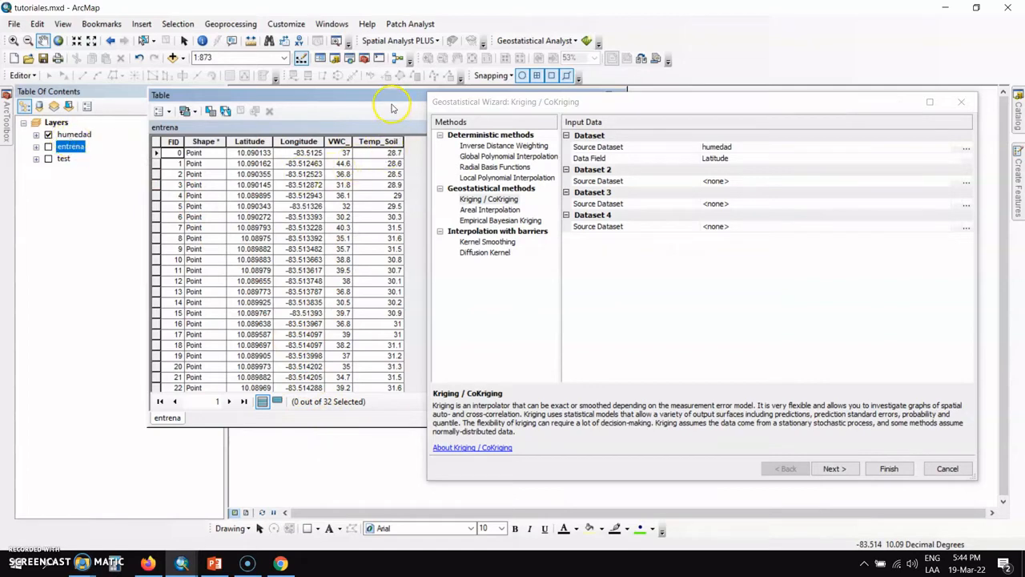
{"action": "left_click_drag", "start_coordinate": [400, 98], "coordinate": [270, 233]}
{"action": "left_click", "coordinate": [304, 206]}
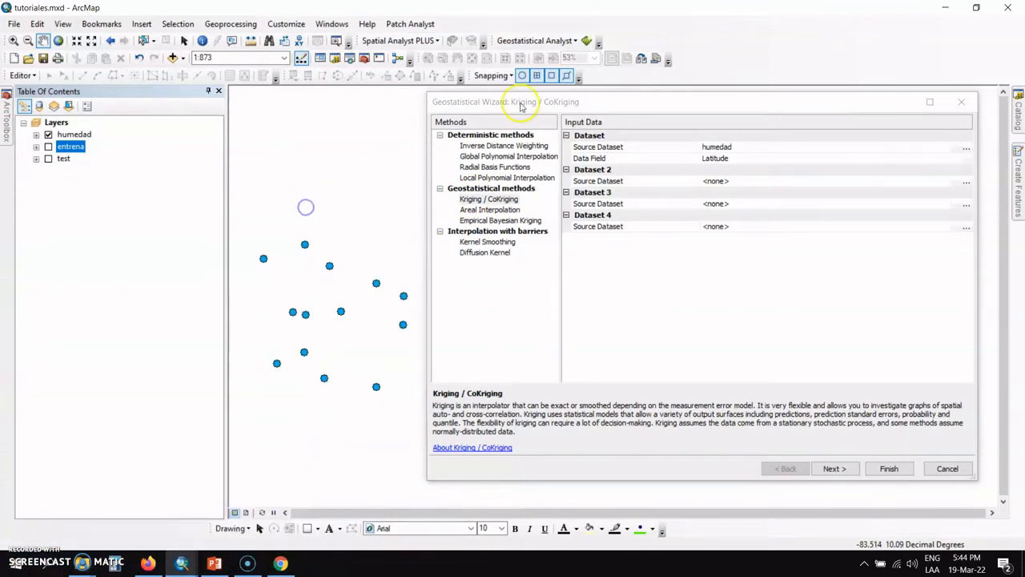
Set the kriging source dataset to entrena with VWC_ as the data field, and proceed to the kriging type settings
{"action": "left_click_drag", "start_coordinate": [586, 101], "coordinate": [324, 75]}
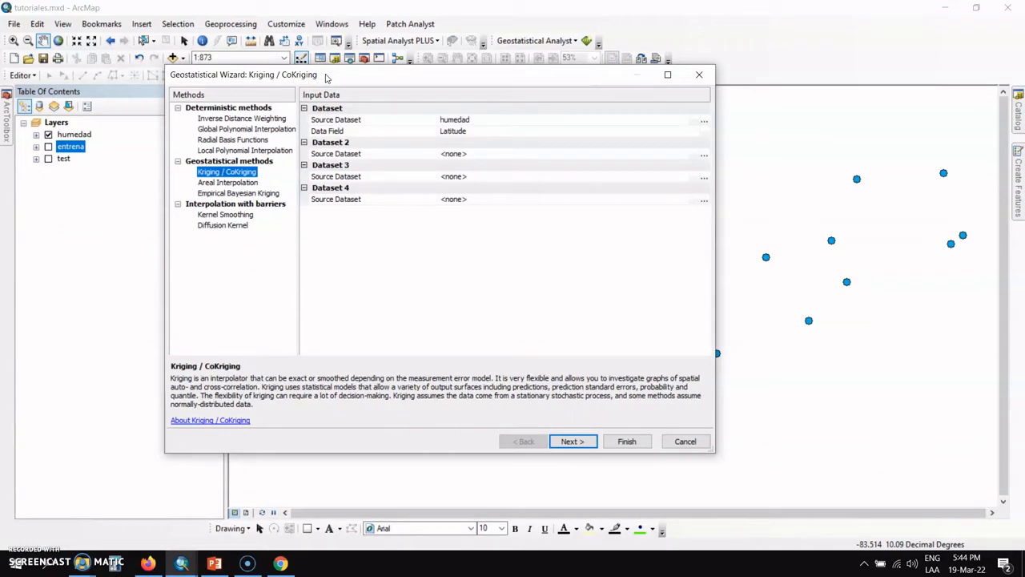
{"action": "left_click_drag", "start_coordinate": [376, 72], "coordinate": [442, 58]}
{"action": "left_click", "coordinate": [492, 104]}
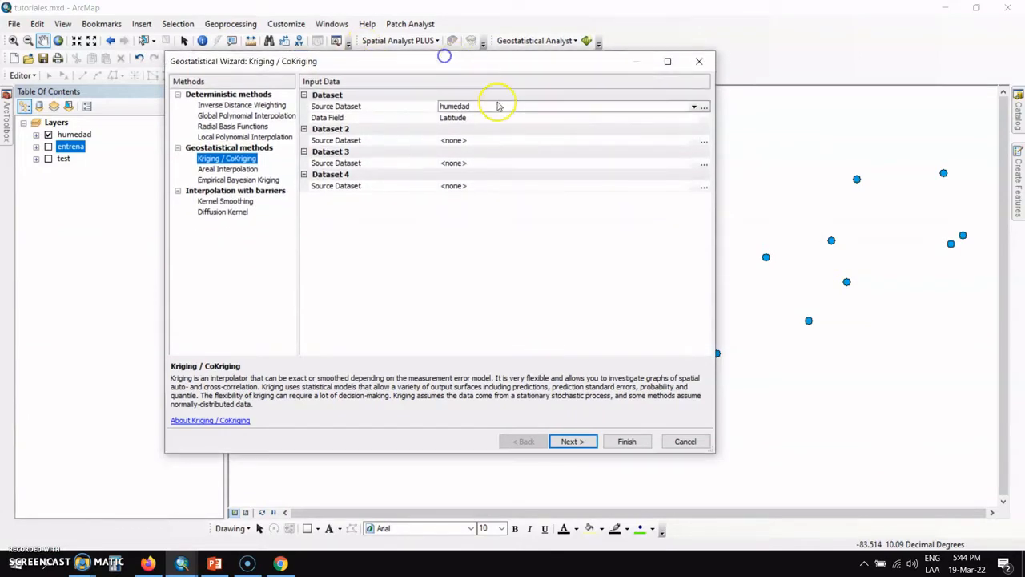
{"action": "left_click", "coordinate": [694, 107]}
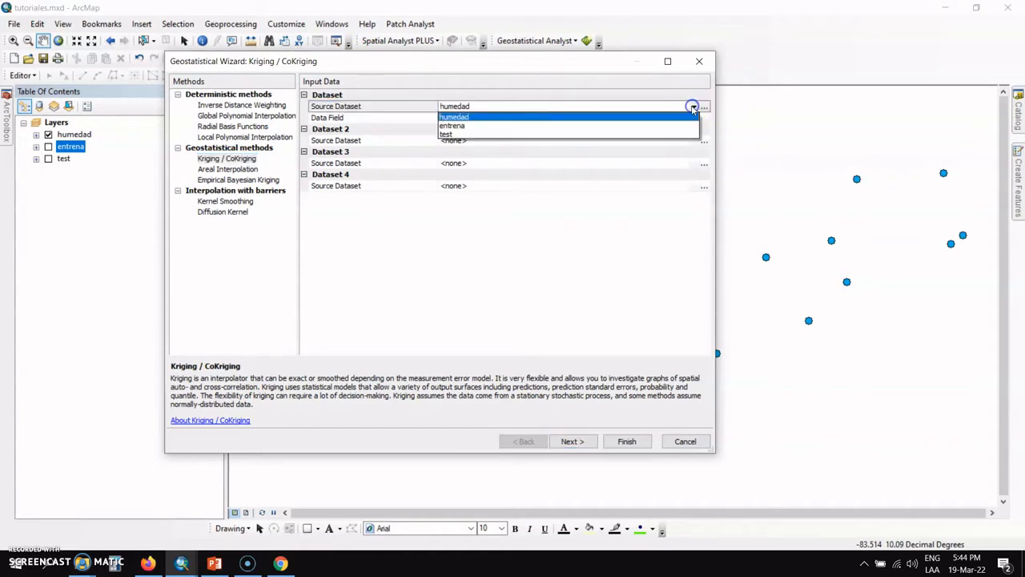
{"action": "left_click", "coordinate": [453, 125]}
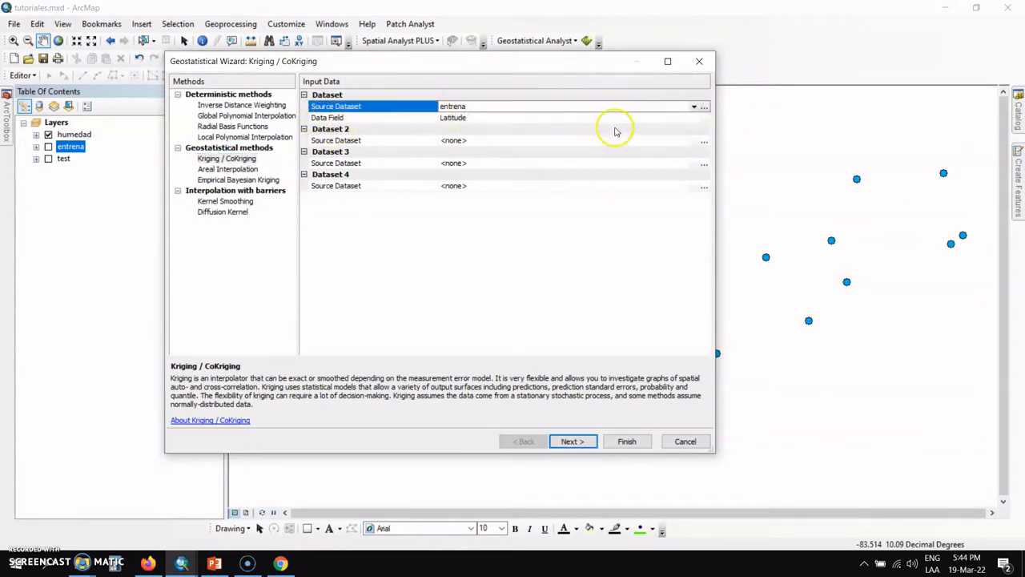
{"action": "left_click", "coordinate": [701, 119]}
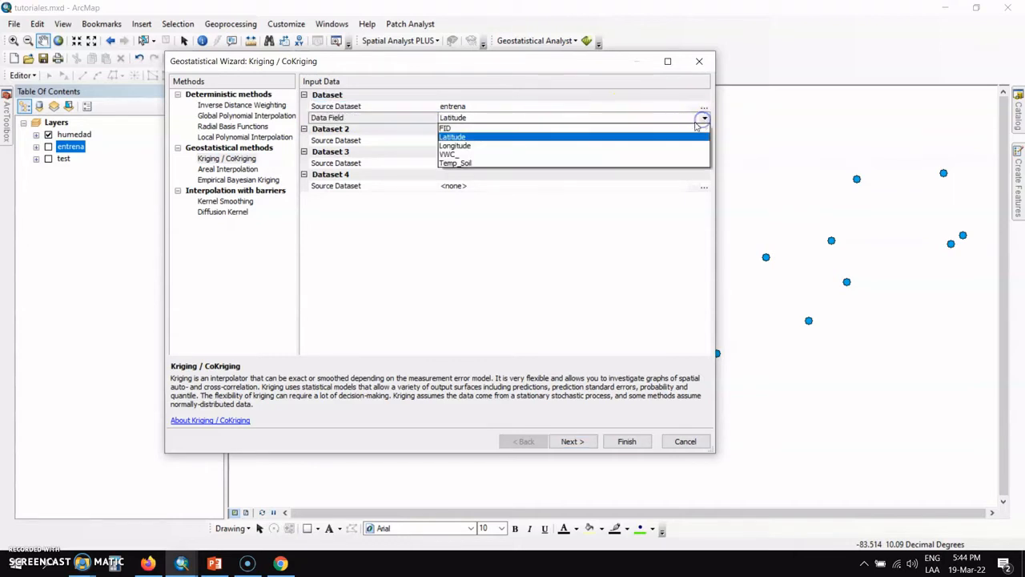
{"action": "left_click", "coordinate": [453, 154]}
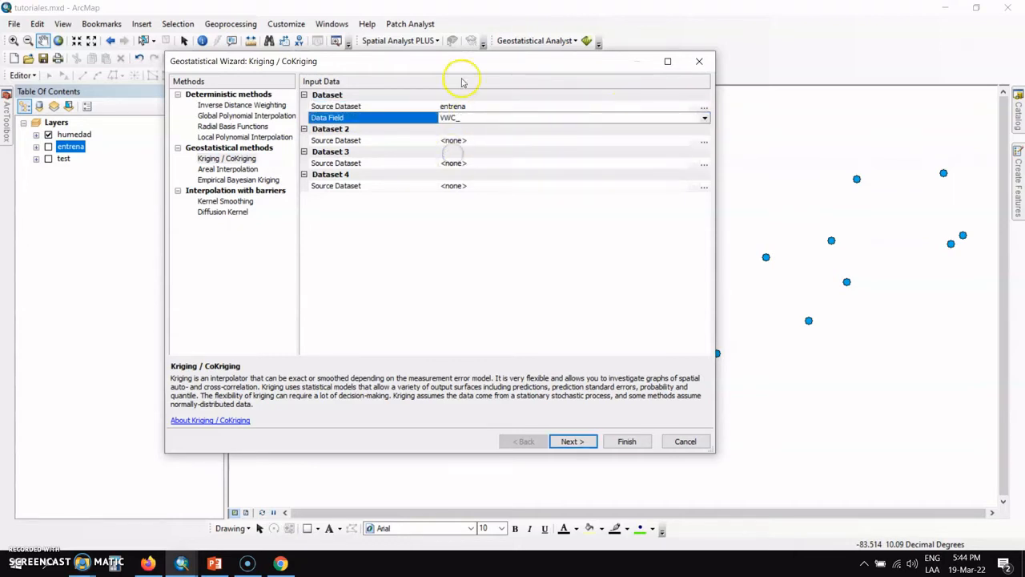
{"action": "left_click_drag", "start_coordinate": [470, 66], "coordinate": [552, 71]}
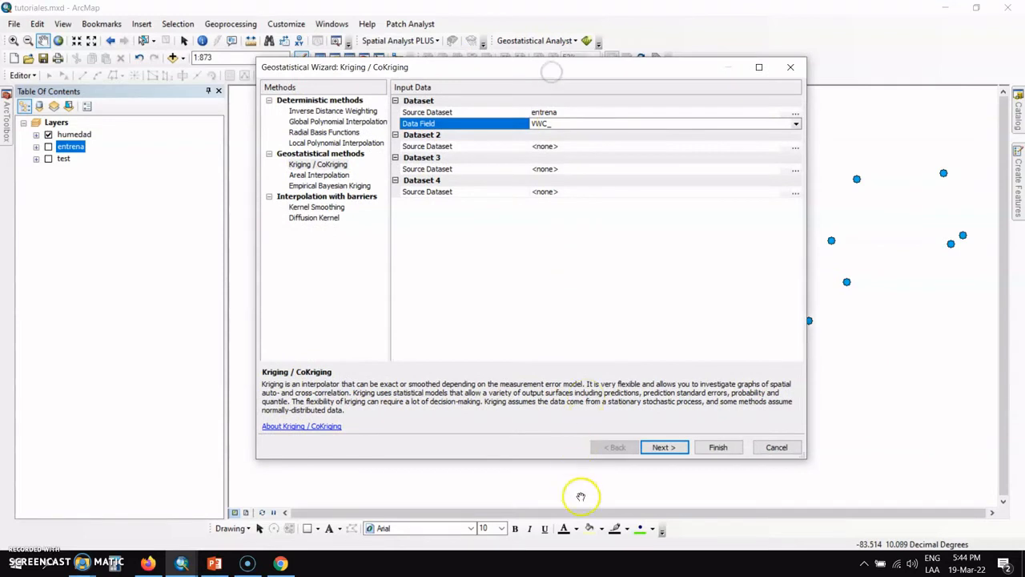
{"action": "left_click", "coordinate": [663, 447]}
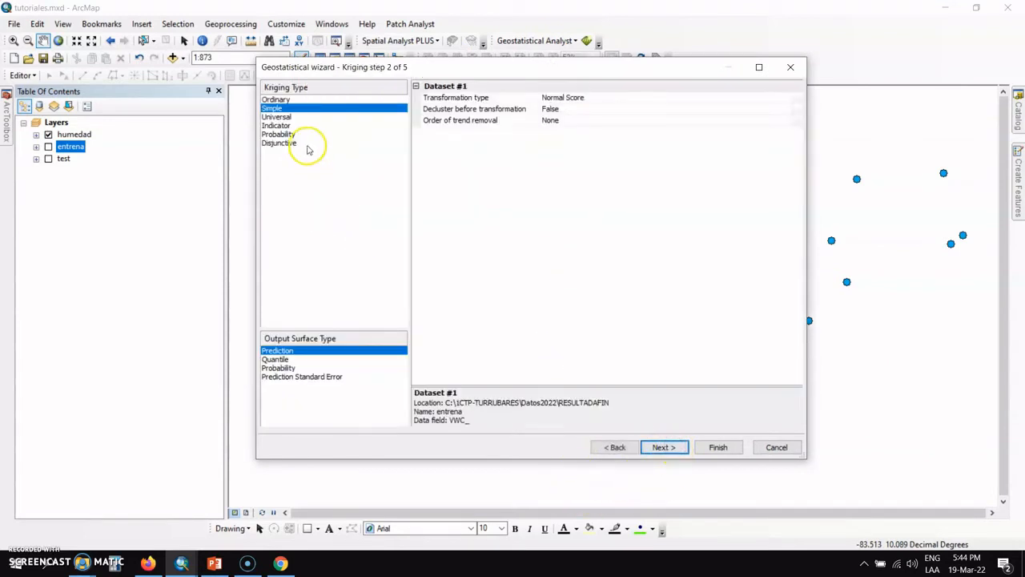
Choose Ordinary as the kriging type, keeping Prediction as the output surface type
{"action": "left_click", "coordinate": [313, 109]}
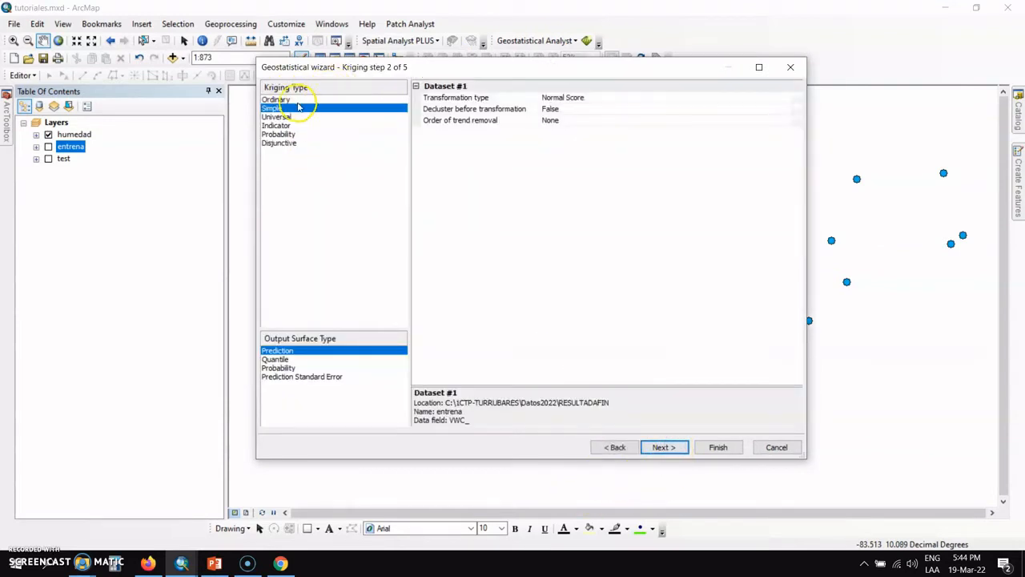
{"action": "left_click", "coordinate": [284, 101]}
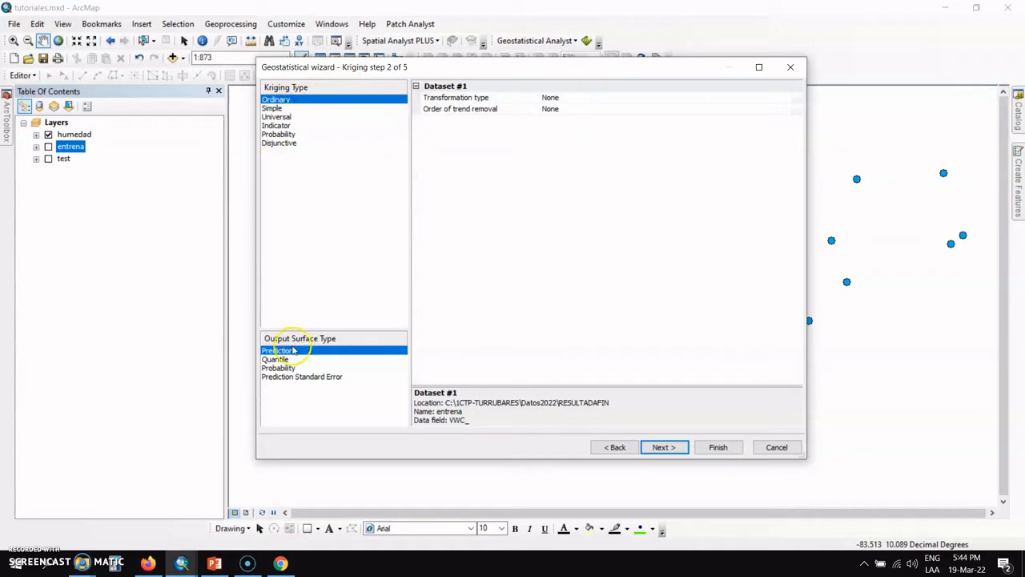
{"action": "left_click", "coordinate": [284, 341]}
{"action": "left_click", "coordinate": [325, 338]}
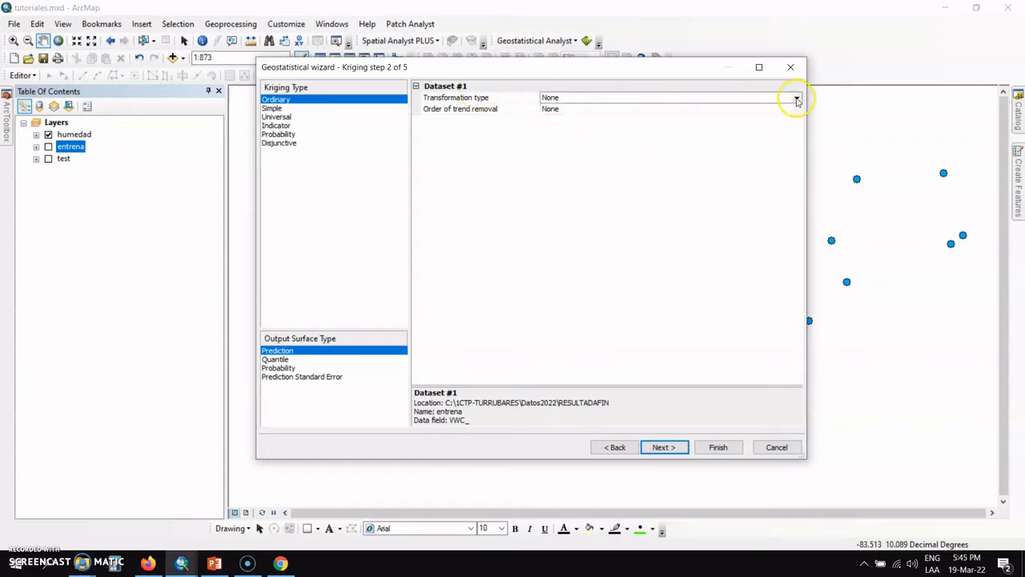
Review the transformation and trend removal options, keep both at None, and continue to the semivariogram modeling
{"action": "left_click", "coordinate": [796, 97]}
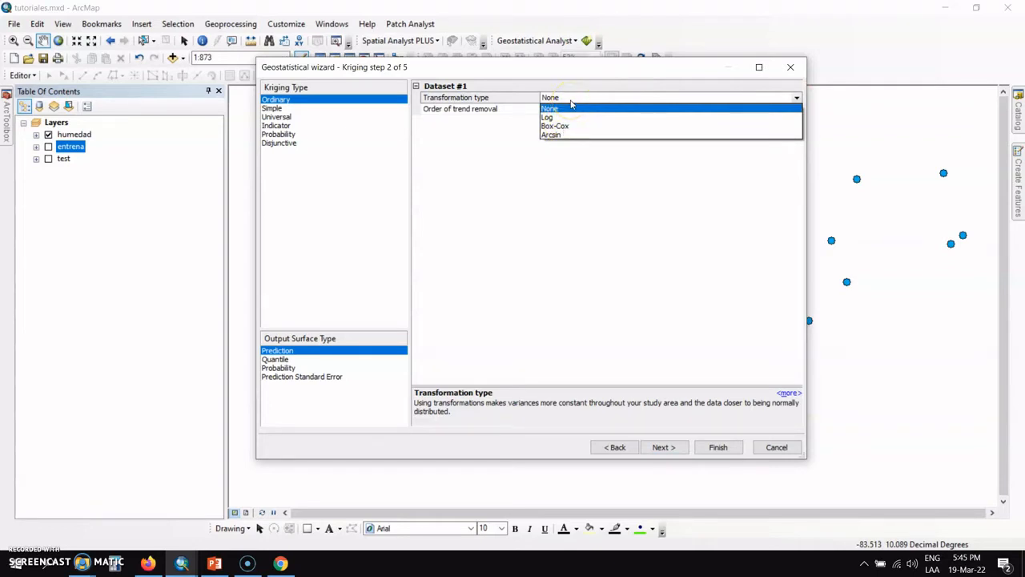
{"action": "left_click", "coordinate": [595, 173]}
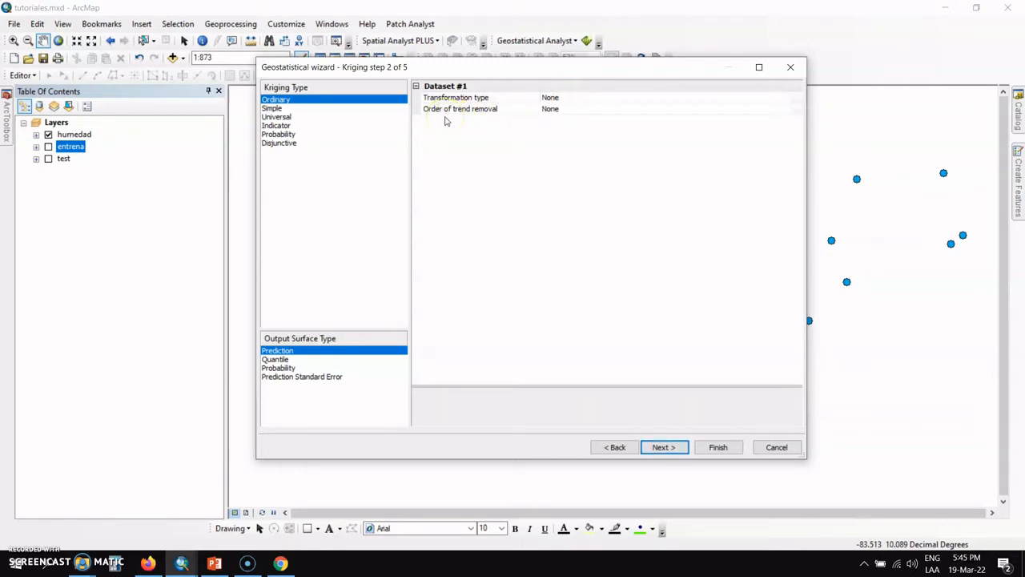
{"action": "left_click", "coordinate": [715, 110]}
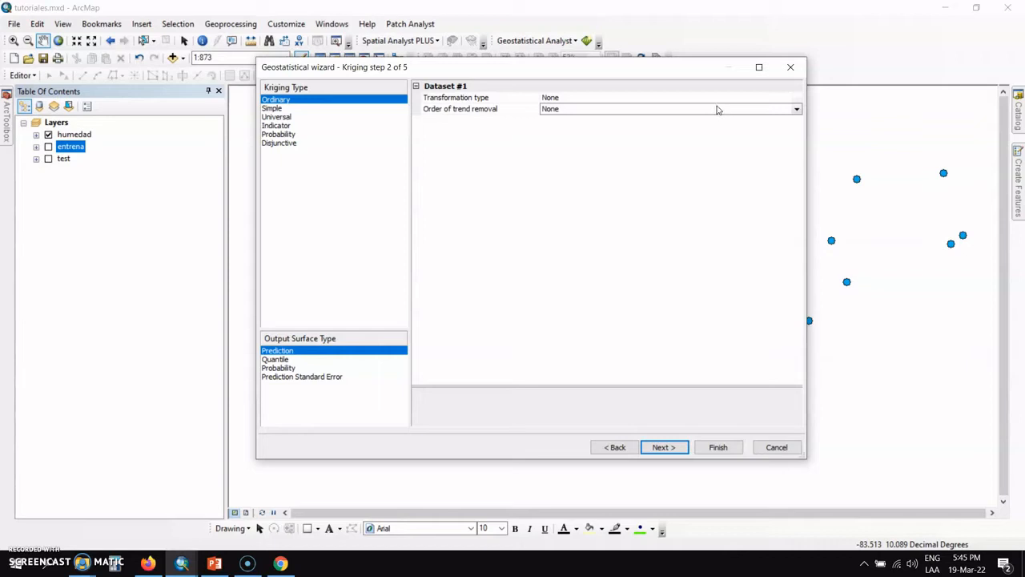
{"action": "left_click", "coordinate": [796, 111]}
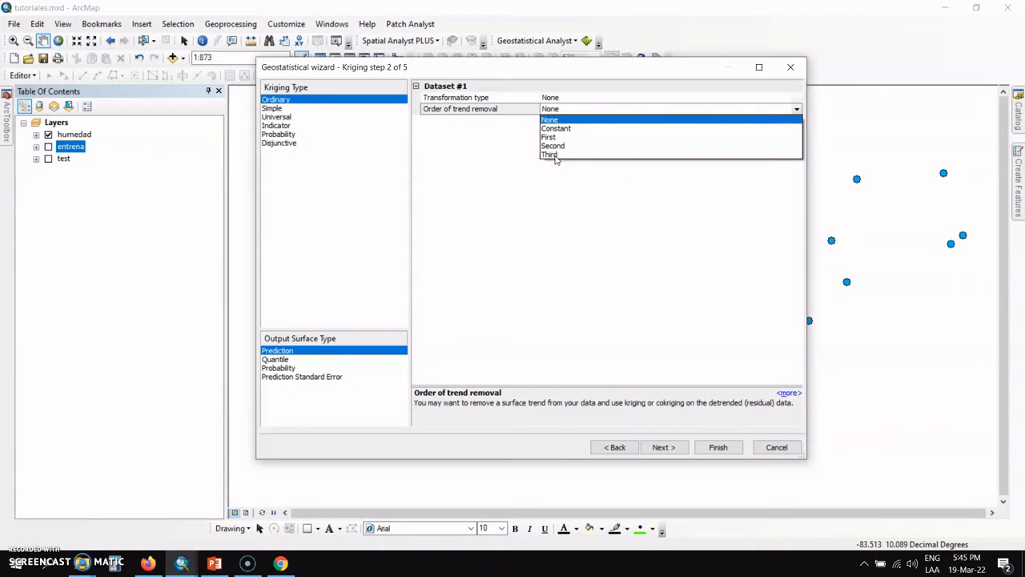
{"action": "left_click", "coordinate": [546, 188]}
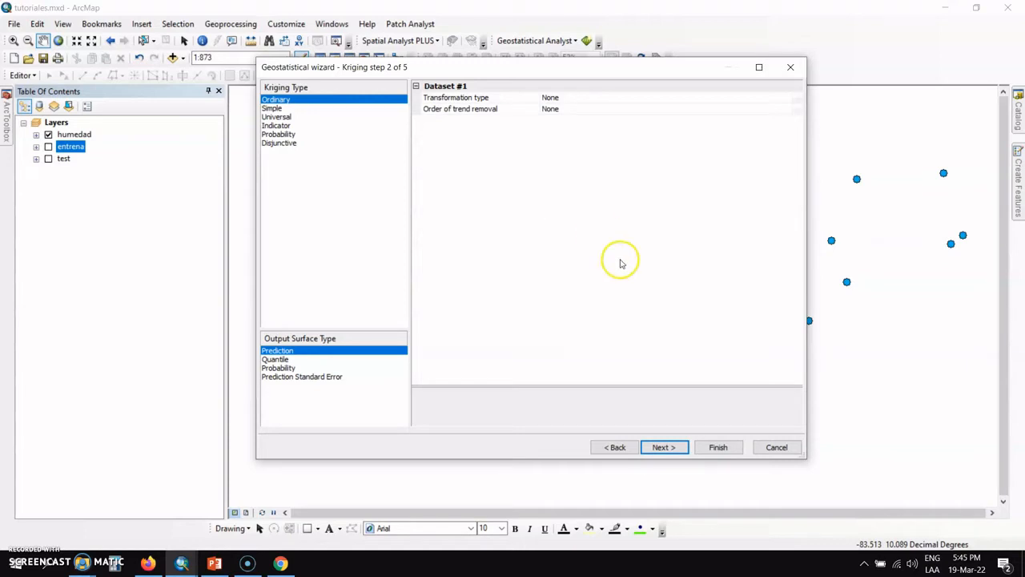
{"action": "left_click", "coordinate": [669, 448]}
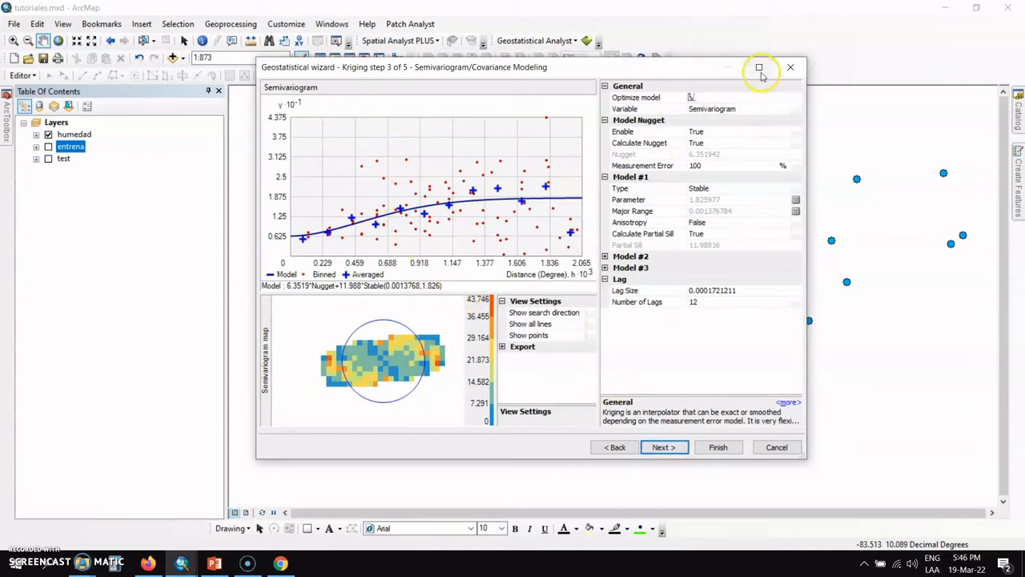
Maximize the wizard and try the Circular and Exponential types for Model #1 of the semivariogram
{"action": "left_click", "coordinate": [758, 66]}
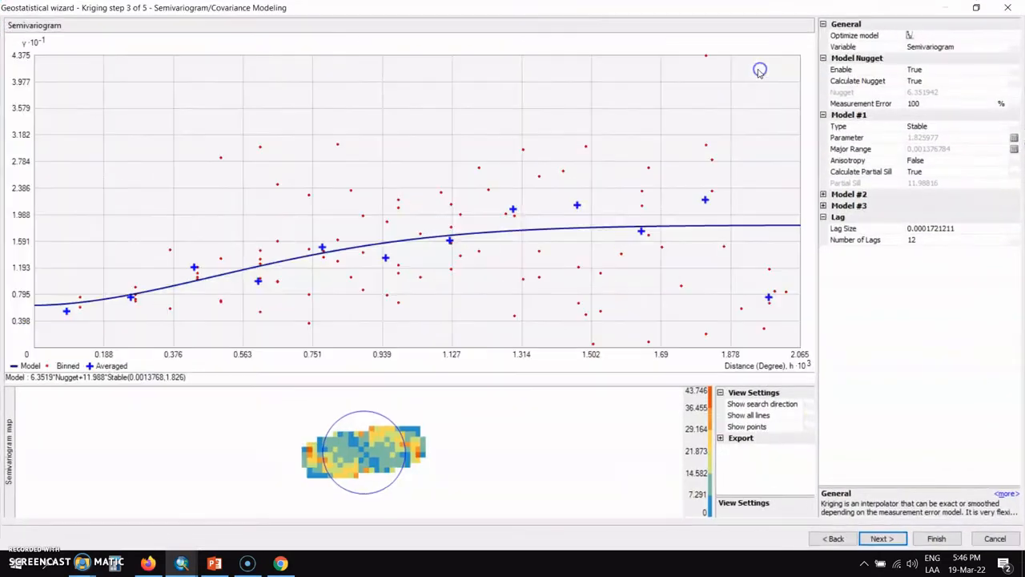
{"action": "left_click", "coordinate": [373, 244]}
{"action": "left_click", "coordinate": [850, 98]}
{"action": "left_click", "coordinate": [1014, 126]}
{"action": "left_click", "coordinate": [1014, 126]}
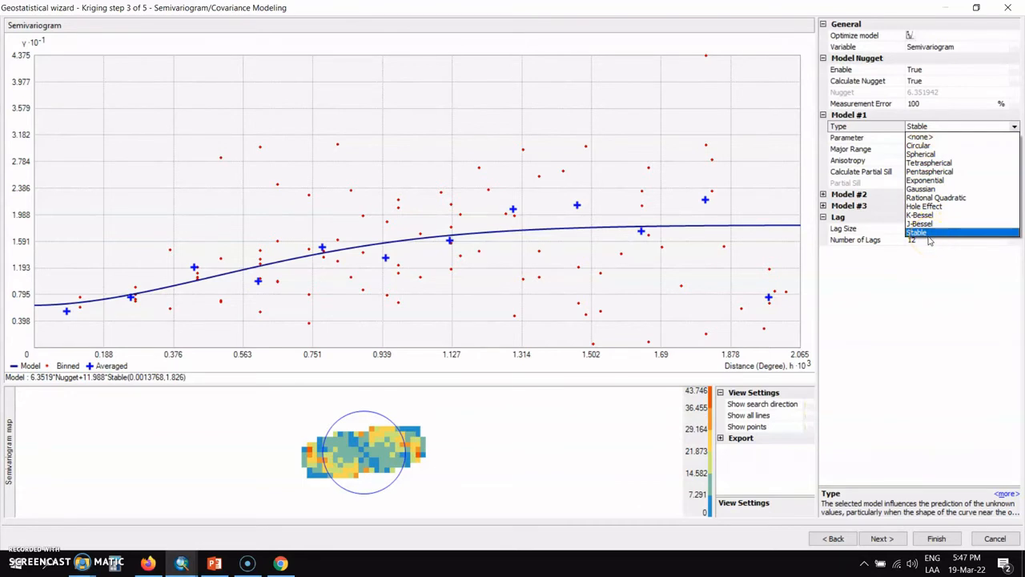
{"action": "left_click", "coordinate": [921, 145]}
{"action": "left_click", "coordinate": [1014, 126]}
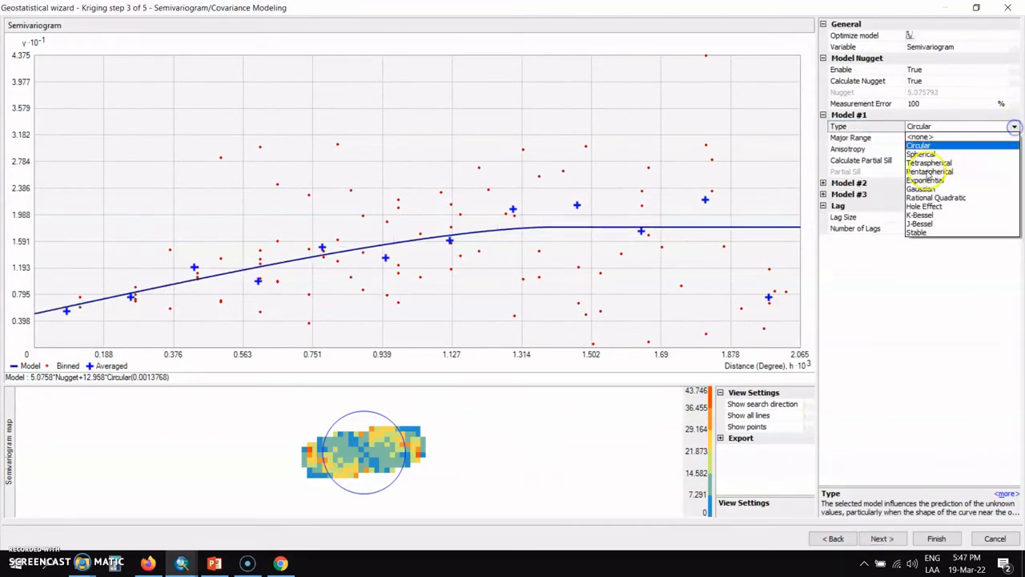
{"action": "left_click", "coordinate": [925, 184]}
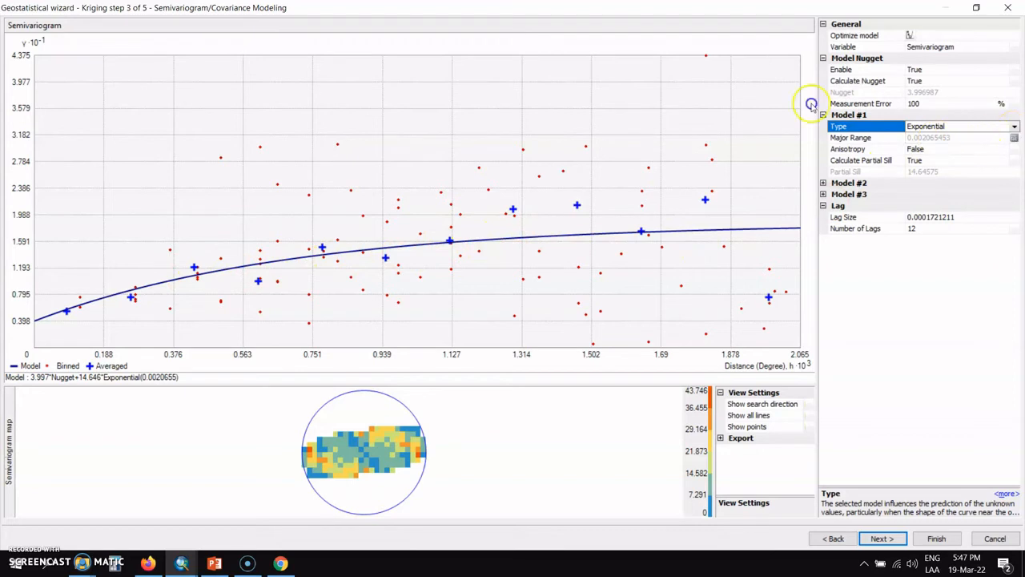
Try <none> and Spherical as the Model #1 type, and return it to Stable to compare the semivariogram fit
{"action": "left_click", "coordinate": [1014, 127]}
{"action": "left_click", "coordinate": [927, 137]}
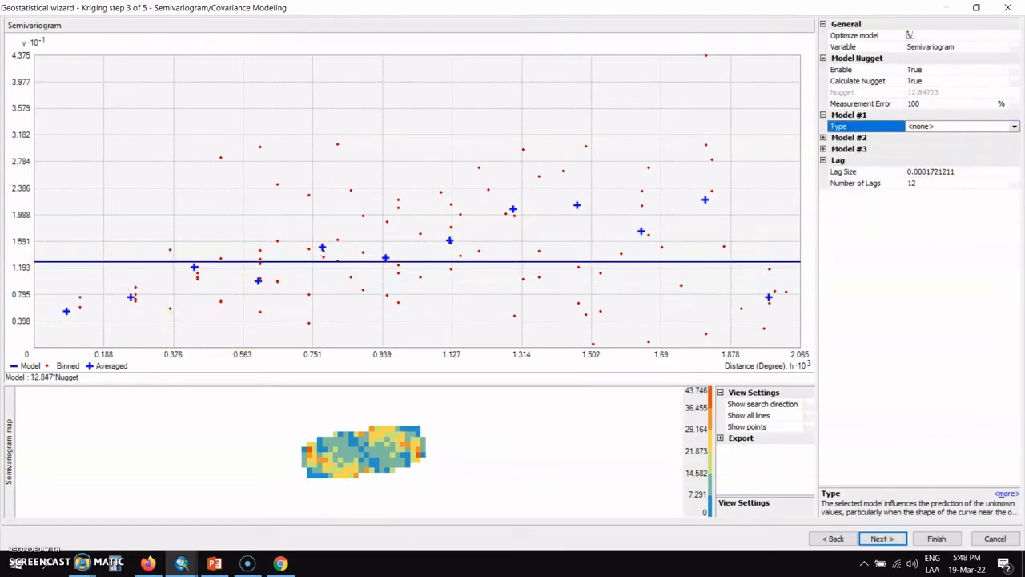
{"action": "left_click", "coordinate": [1012, 129]}
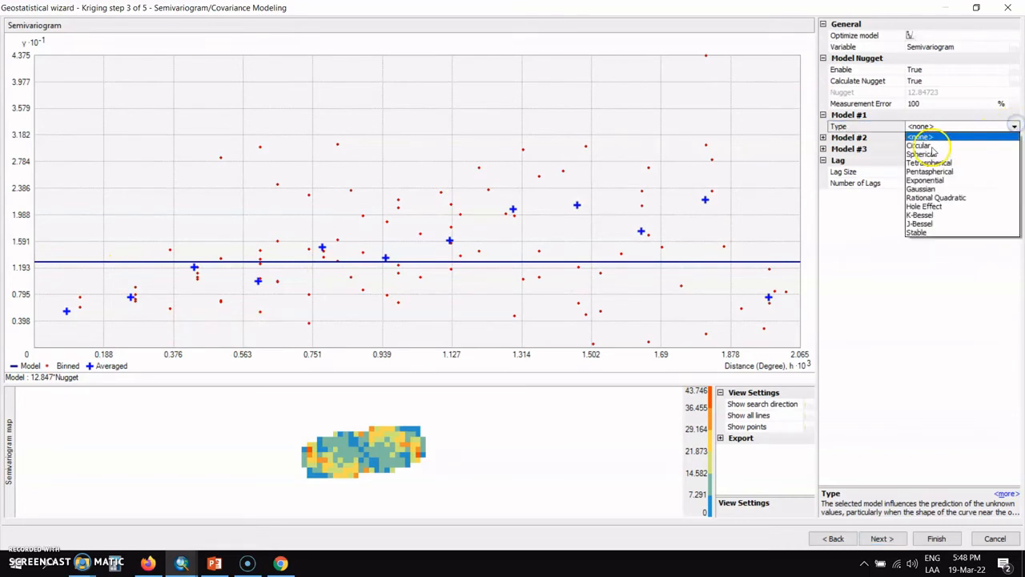
{"action": "left_click", "coordinate": [922, 154]}
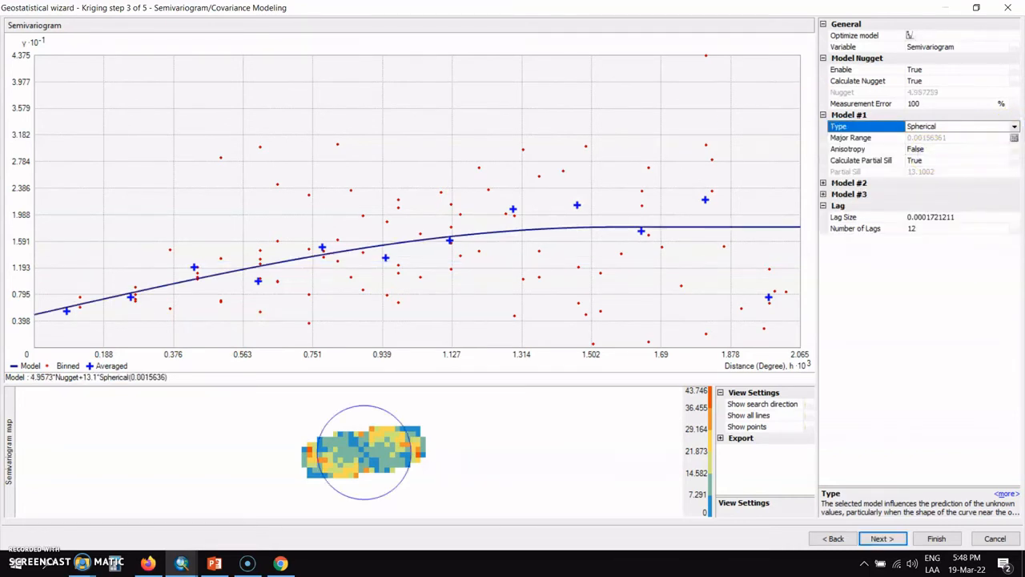
{"action": "left_click", "coordinate": [1014, 127]}
{"action": "left_click", "coordinate": [917, 240]}
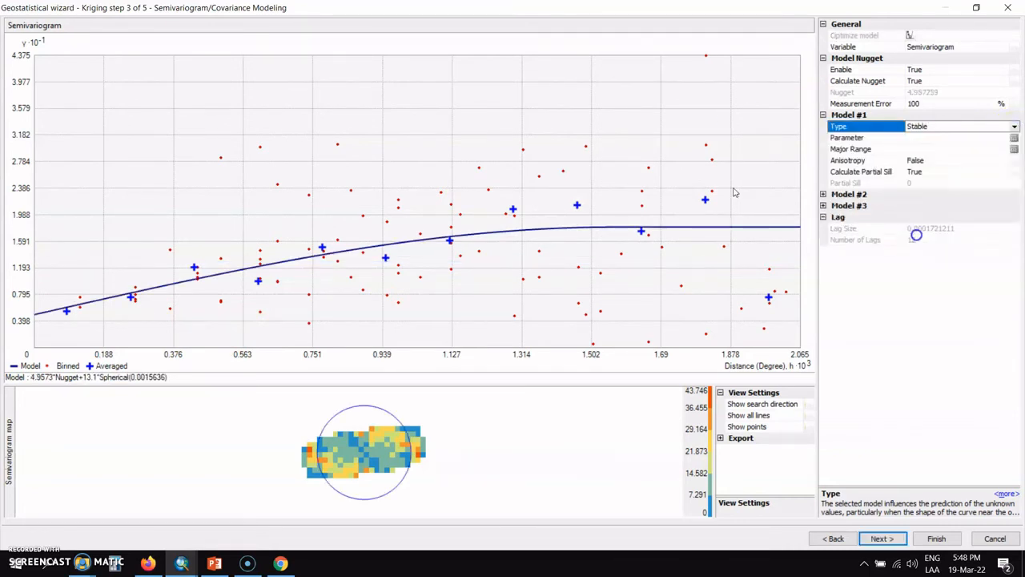
{"action": "left_click", "coordinate": [100, 495]}
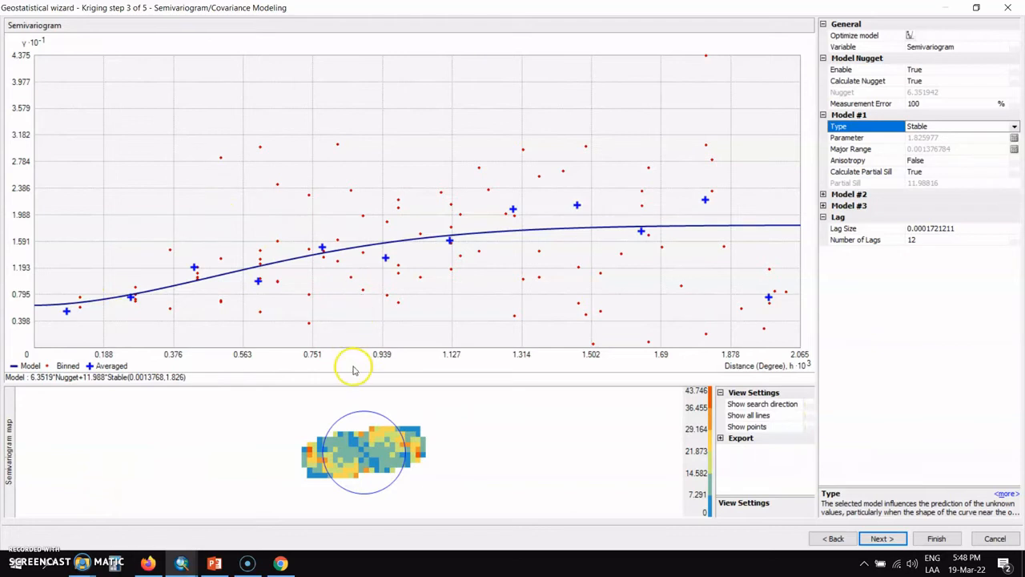
{"action": "mouse_move", "coordinate": [371, 457]}
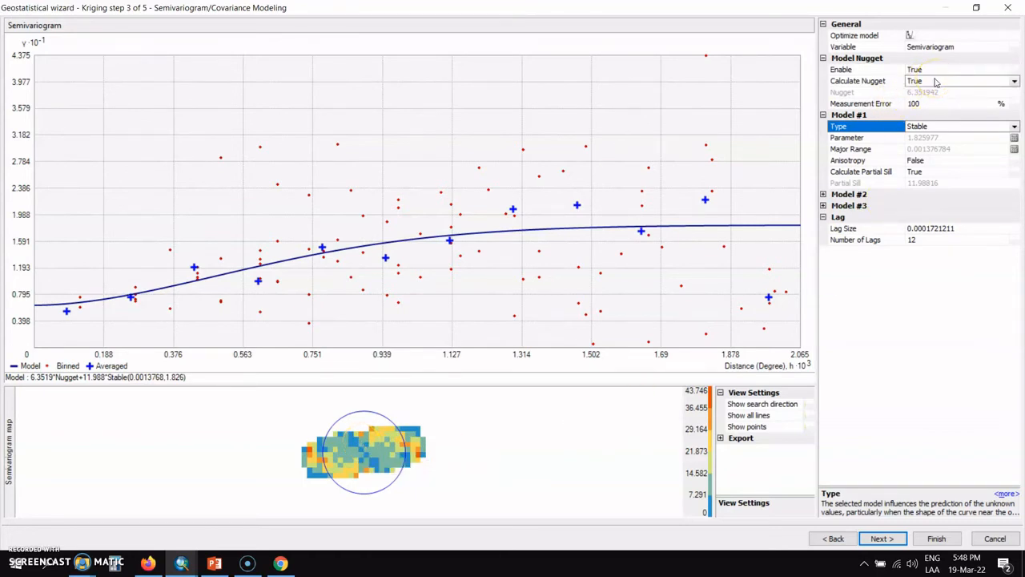
Optimize the Stable model's parameters with Anisotropy kept at False, and continue to the searching neighborhood
{"action": "left_click", "coordinate": [1015, 162]}
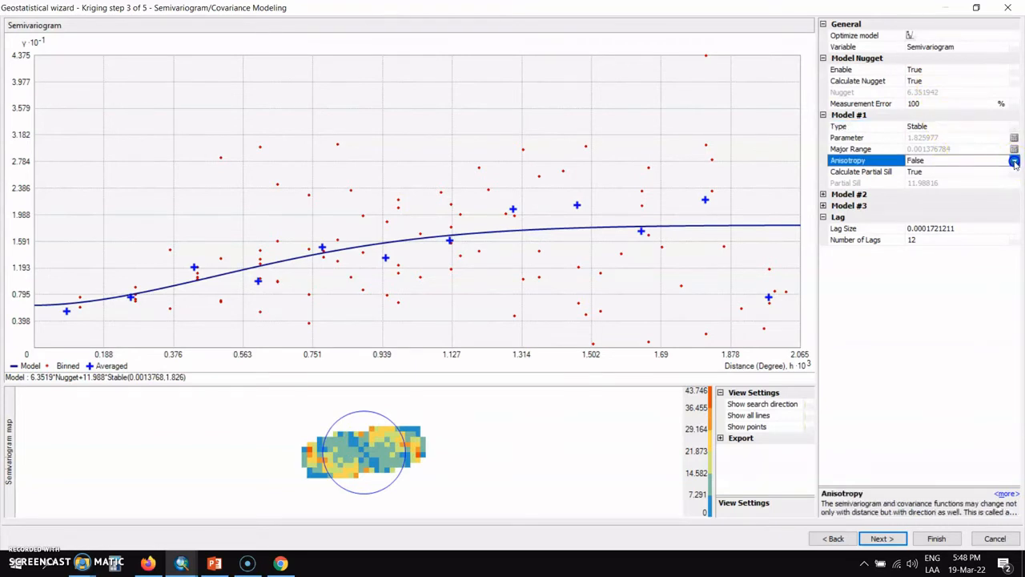
{"action": "left_click", "coordinate": [1015, 162]}
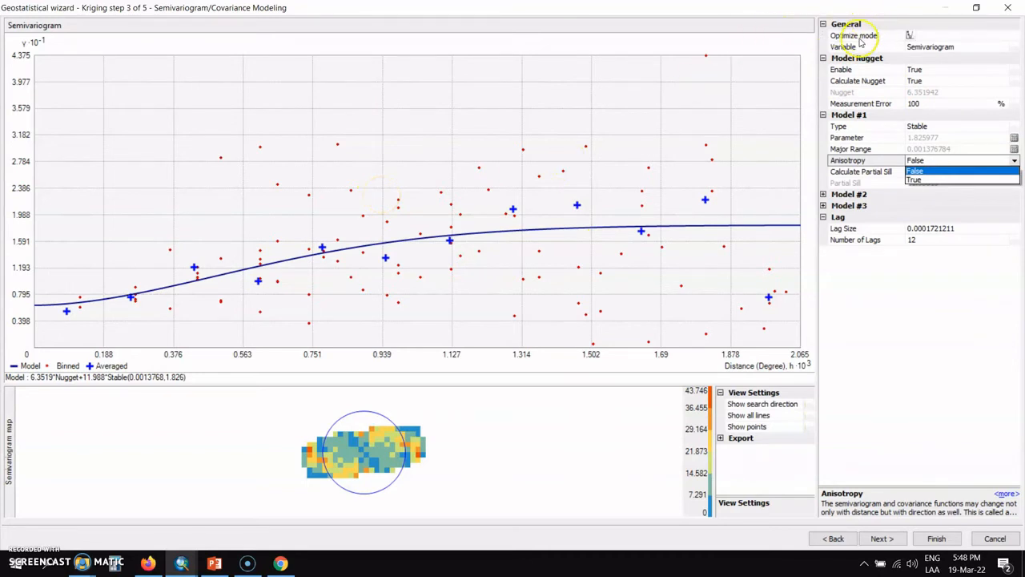
{"action": "left_click", "coordinate": [908, 36]}
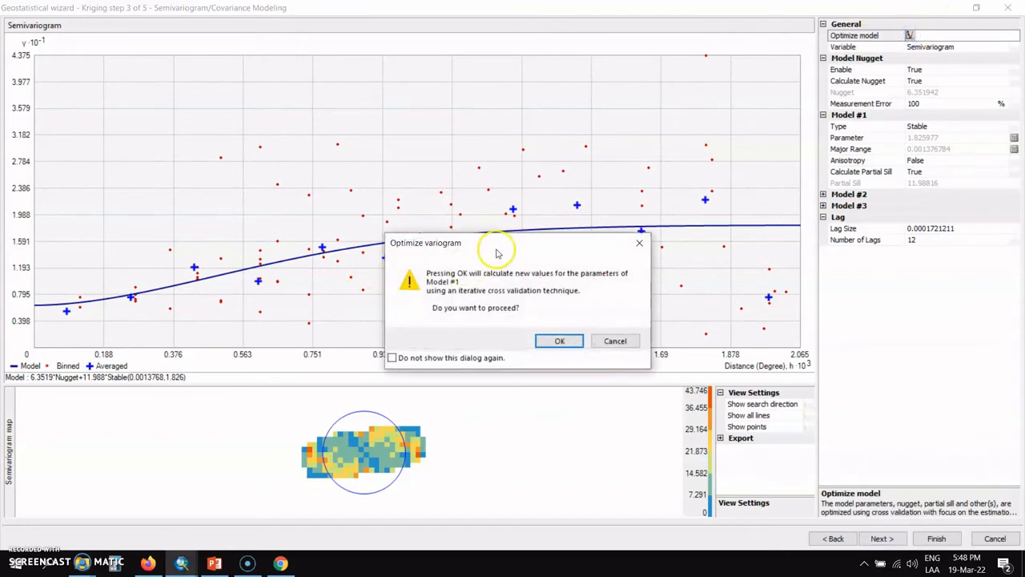
{"action": "left_click_drag", "start_coordinate": [503, 245], "coordinate": [348, 76]}
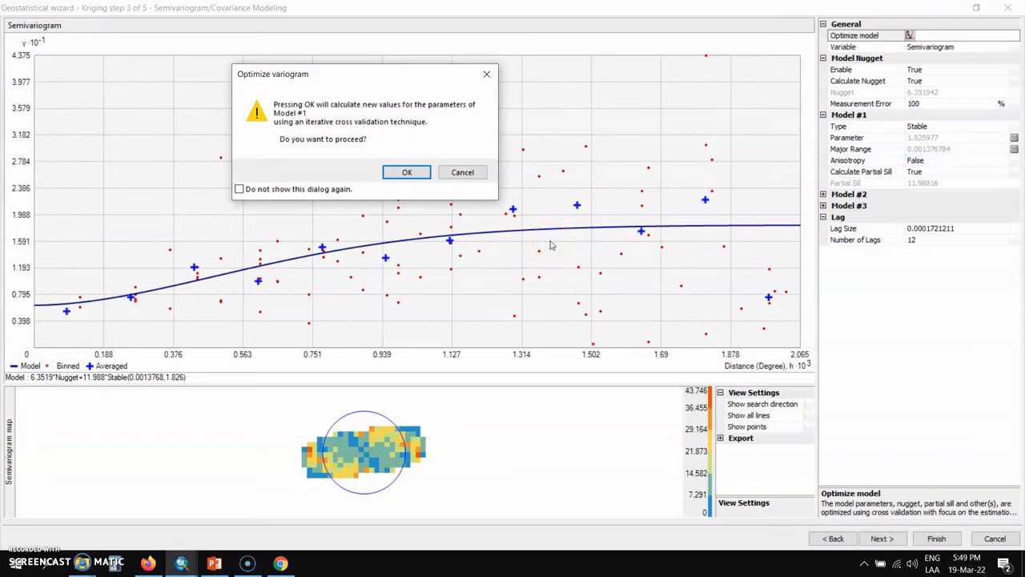
{"action": "left_click", "coordinate": [406, 173]}
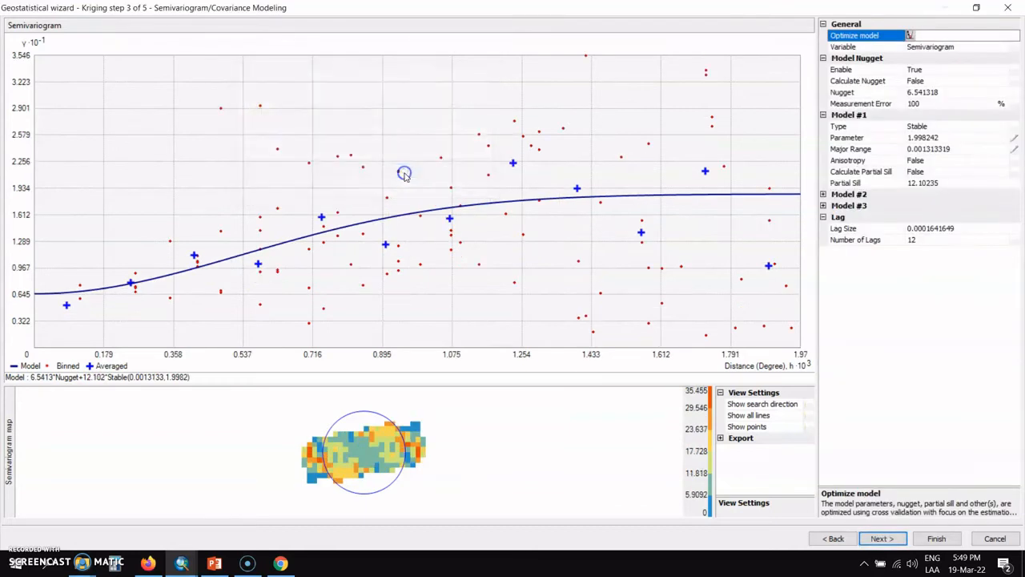
{"action": "left_click", "coordinate": [306, 278]}
{"action": "left_click", "coordinate": [882, 538]}
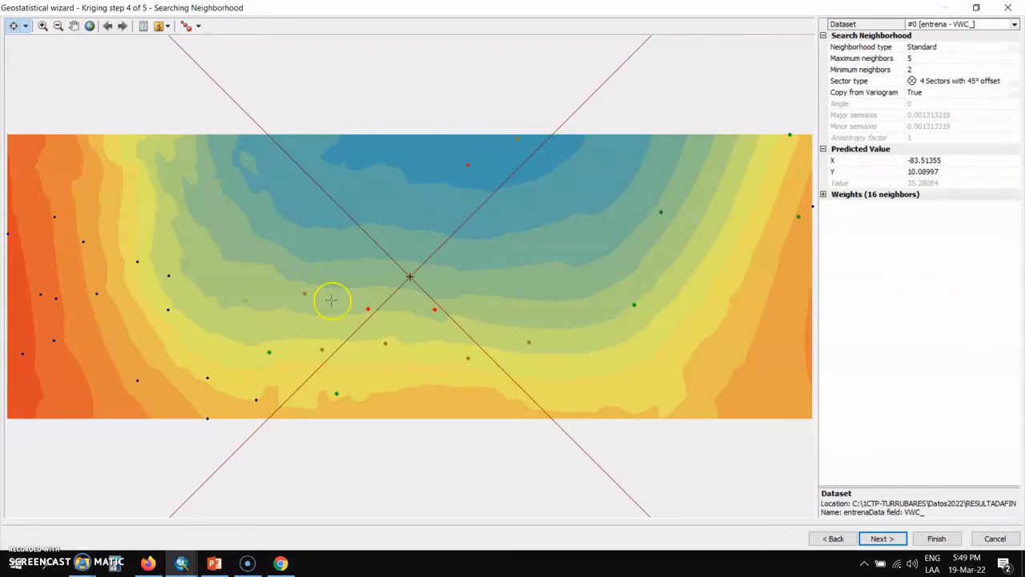
Try the 4 Sectors type for the search neighborhood, and restore 4 Sectors with 45° offset
{"action": "left_click", "coordinate": [891, 81]}
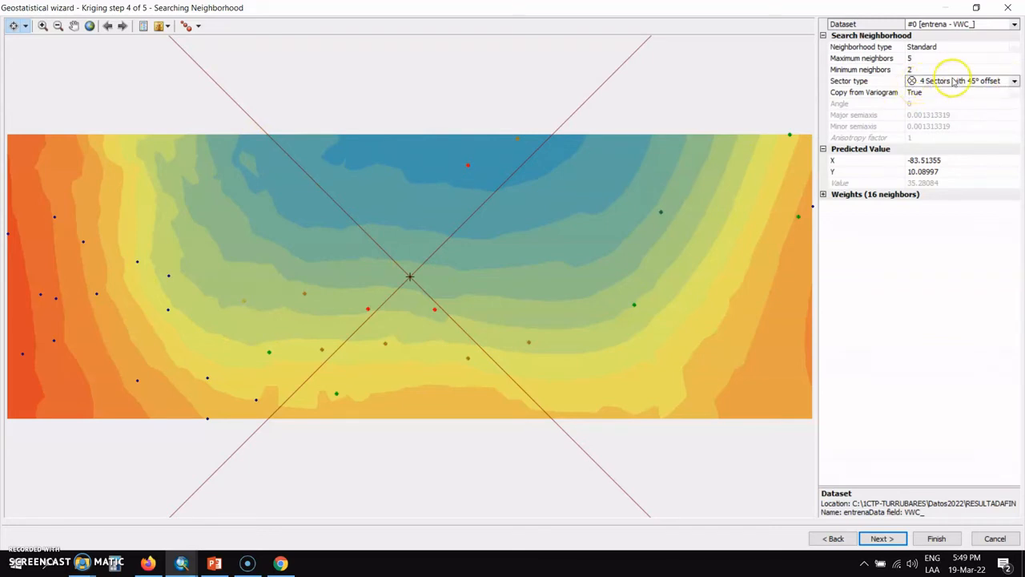
{"action": "left_click", "coordinate": [1014, 82]}
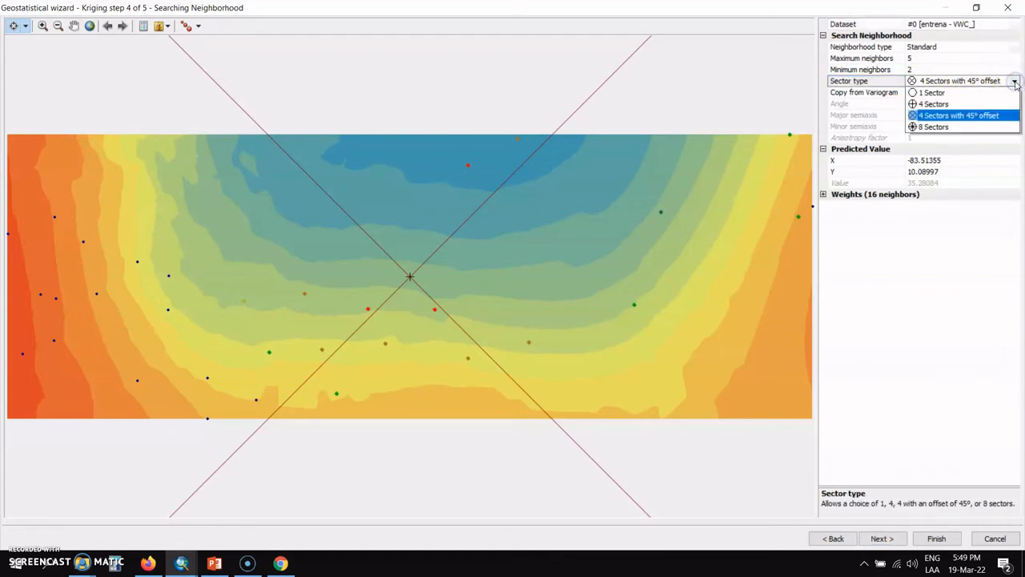
{"action": "left_click", "coordinate": [937, 105]}
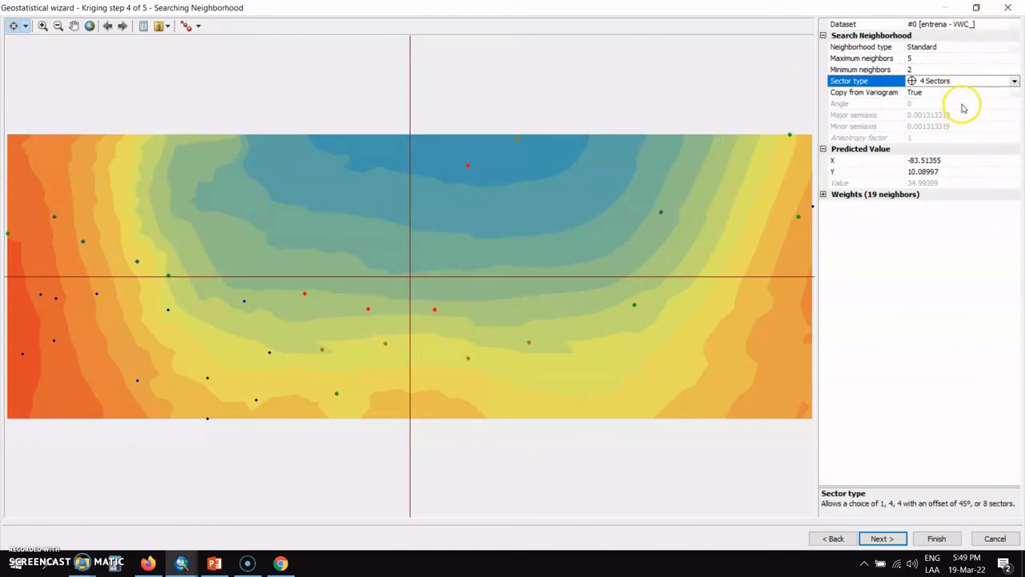
{"action": "left_click", "coordinate": [1014, 82]}
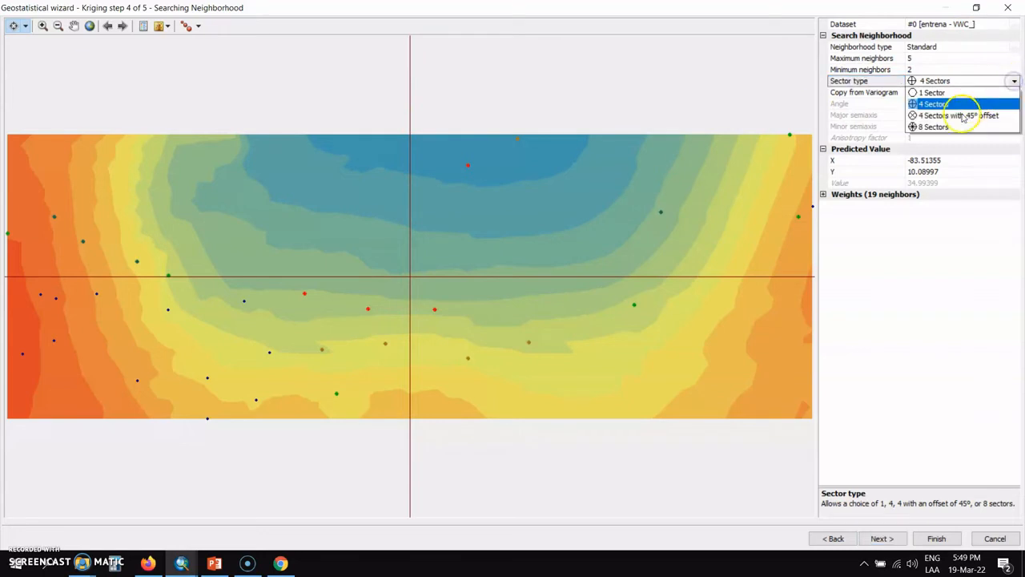
{"action": "left_click", "coordinate": [945, 115]}
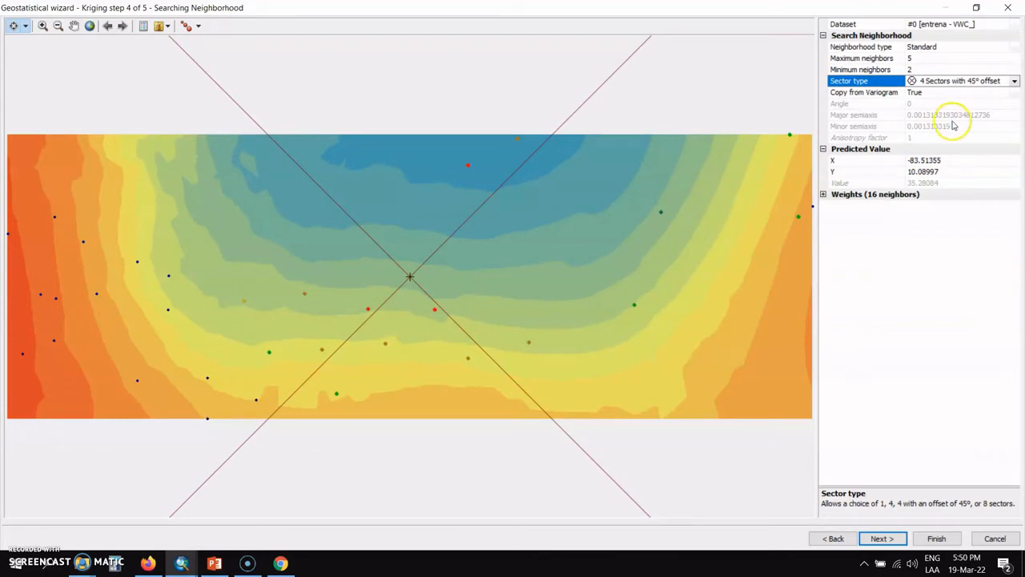
Continue to the cross validation and widen the Predicted and Error columns to show their full values
{"action": "left_click", "coordinate": [881, 538]}
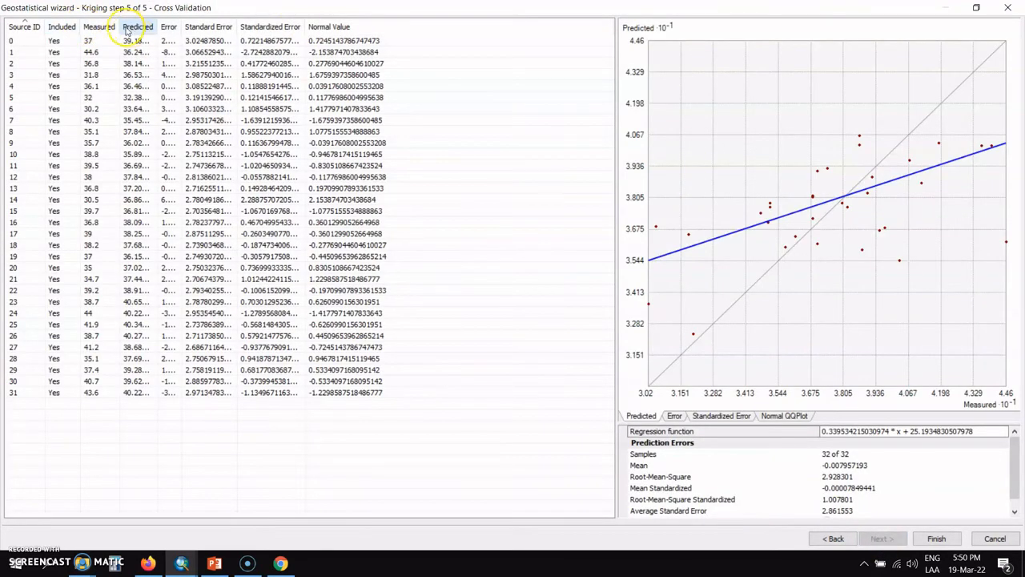
{"action": "left_click_drag", "start_coordinate": [126, 27], "coordinate": [246, 27]}
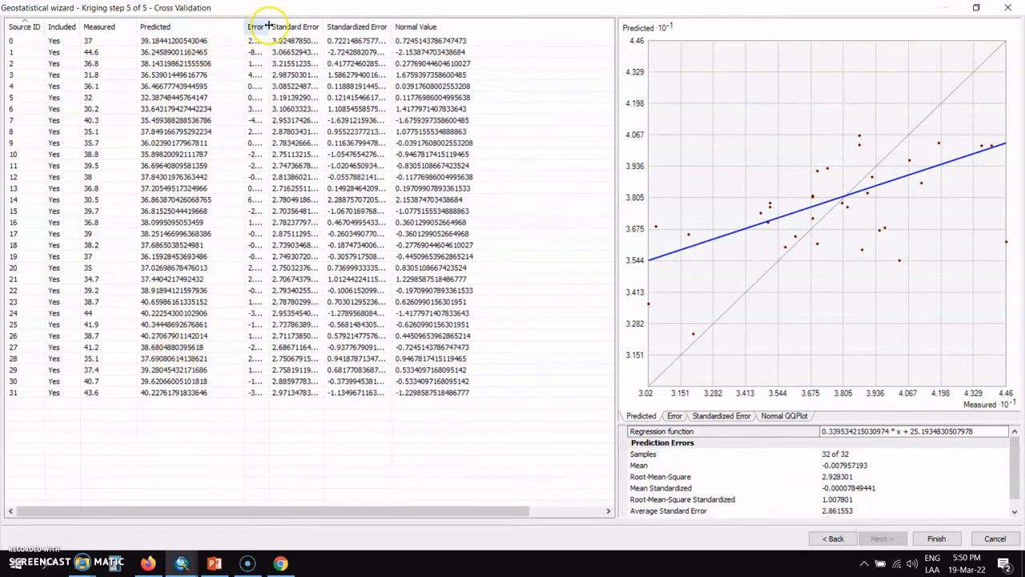
{"action": "left_click_drag", "start_coordinate": [269, 27], "coordinate": [370, 32]}
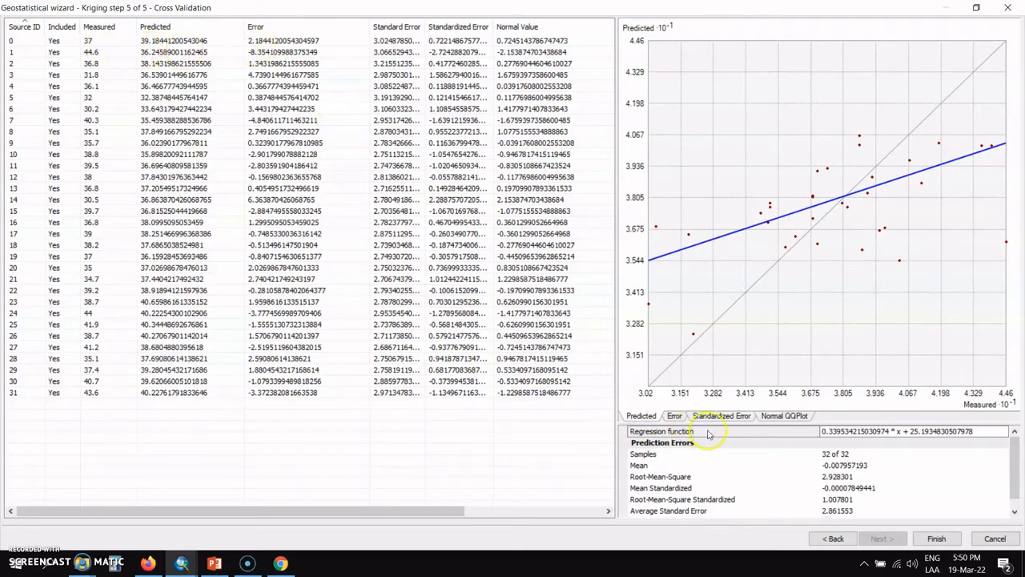
Examine the prediction errors: mean, root-mean-square, mean standardized, root-mean-square standardized and average standard error
{"action": "left_click", "coordinate": [824, 487]}
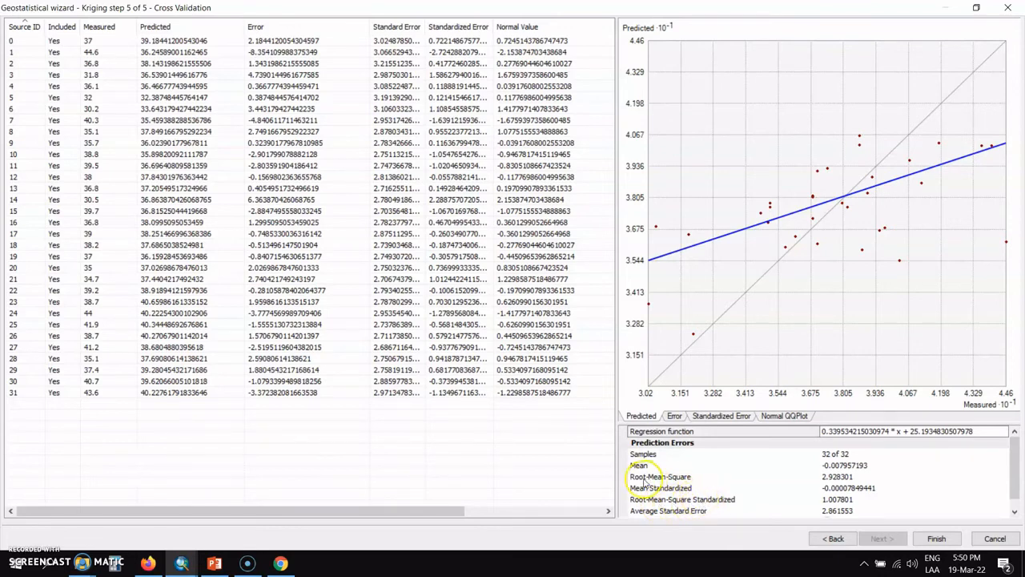
{"action": "left_click", "coordinate": [826, 467]}
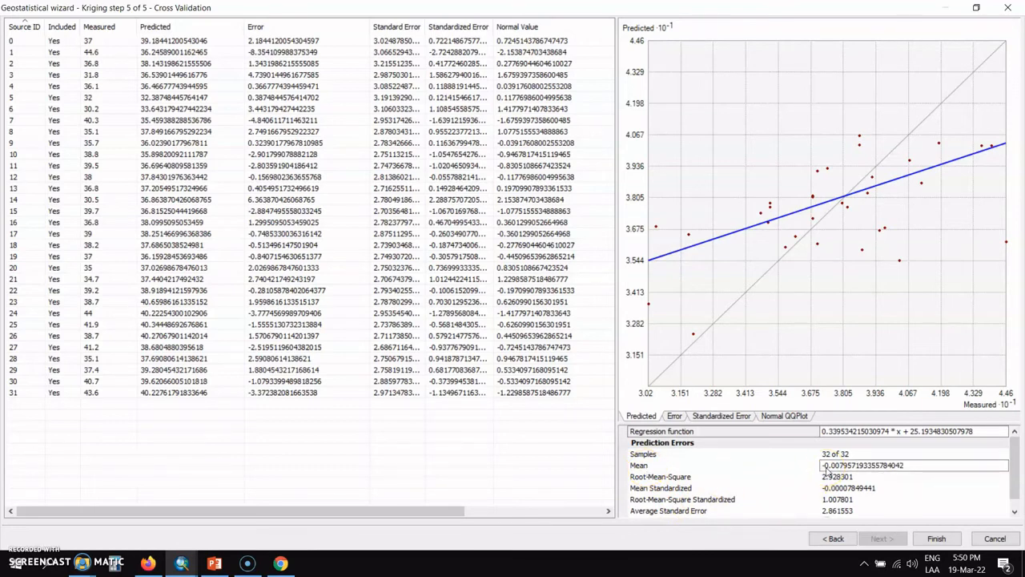
{"action": "left_click", "coordinate": [821, 484]}
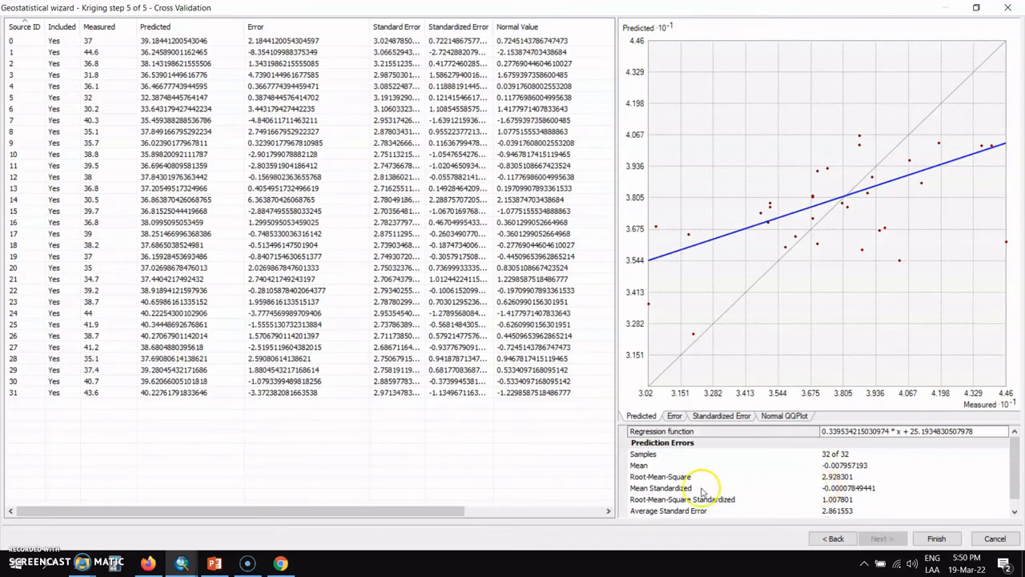
{"action": "left_click", "coordinate": [828, 489]}
{"action": "left_click", "coordinate": [666, 498]}
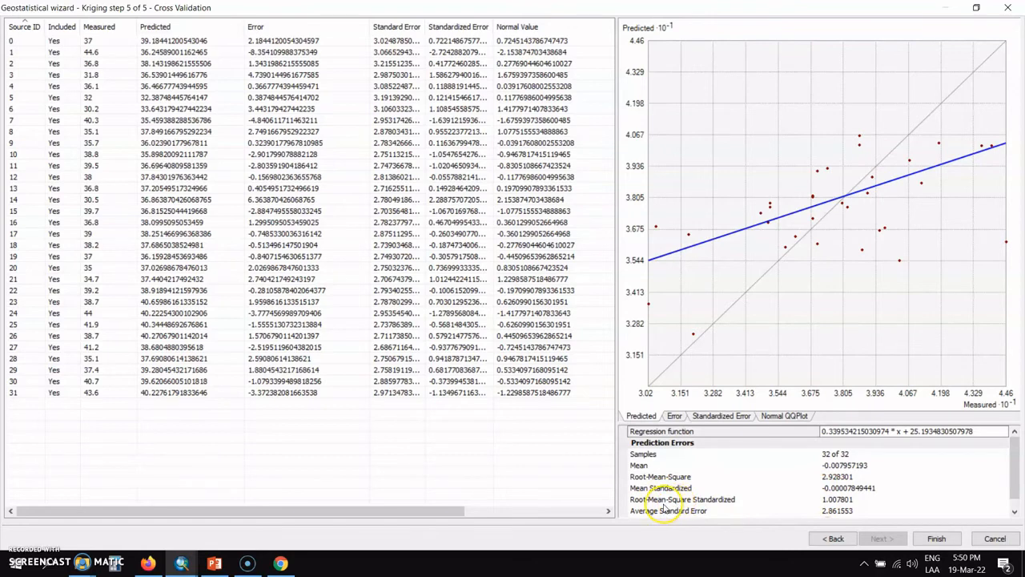
{"action": "left_click", "coordinate": [826, 501]}
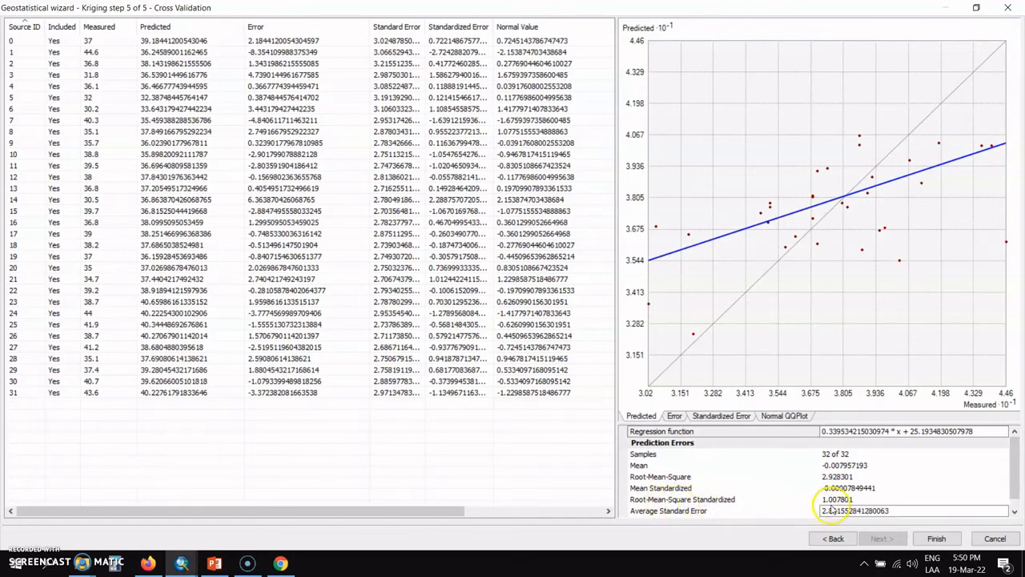
{"action": "left_click", "coordinate": [816, 500]}
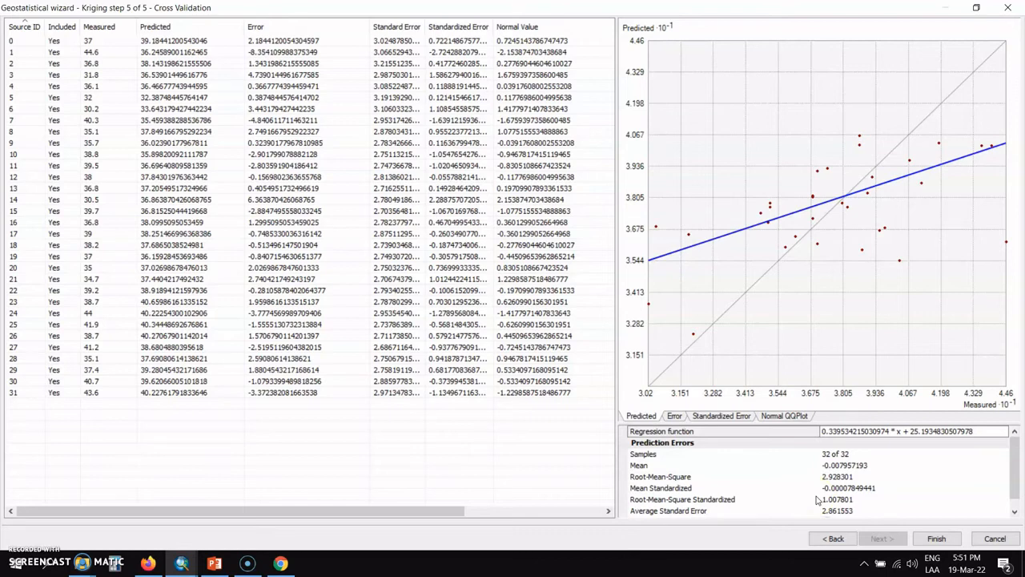
Finish the kriging and accept the method report without saving it, adding the prediction surface to the map
{"action": "left_click", "coordinate": [940, 540]}
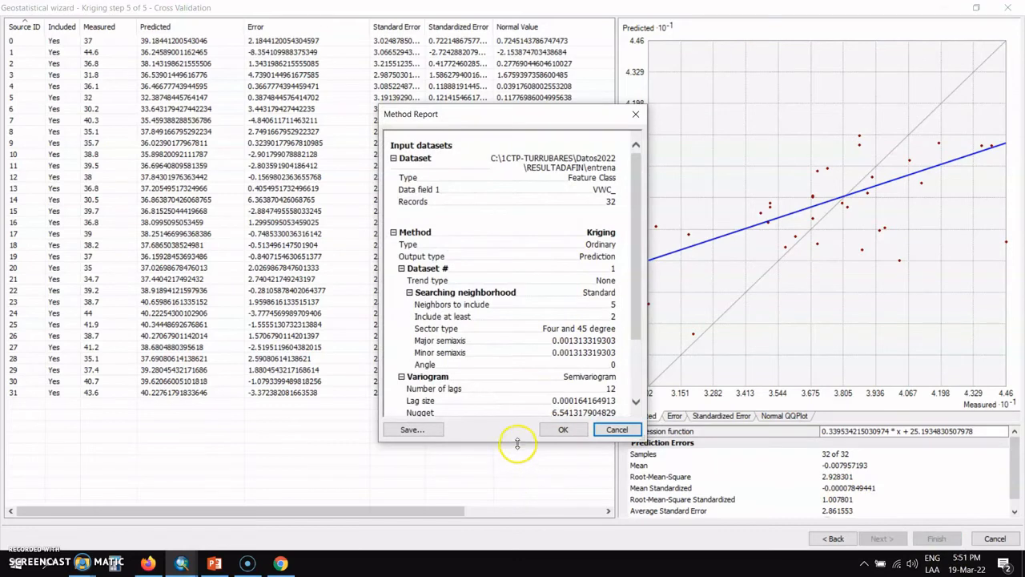
{"action": "left_click_drag", "start_coordinate": [520, 440], "coordinate": [525, 539]}
{"action": "left_click_drag", "start_coordinate": [523, 120], "coordinate": [492, 34]}
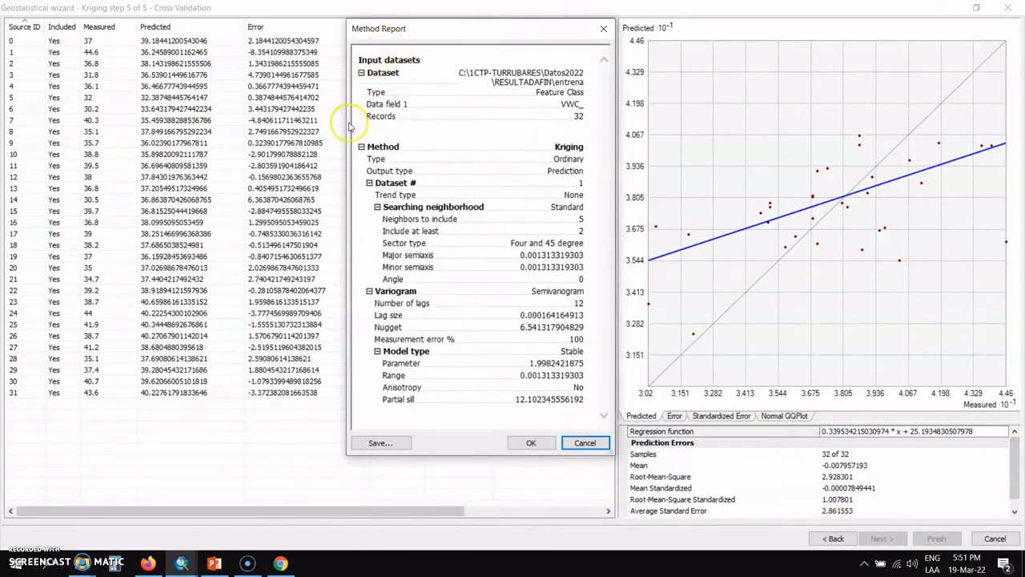
{"action": "left_click", "coordinate": [379, 442]}
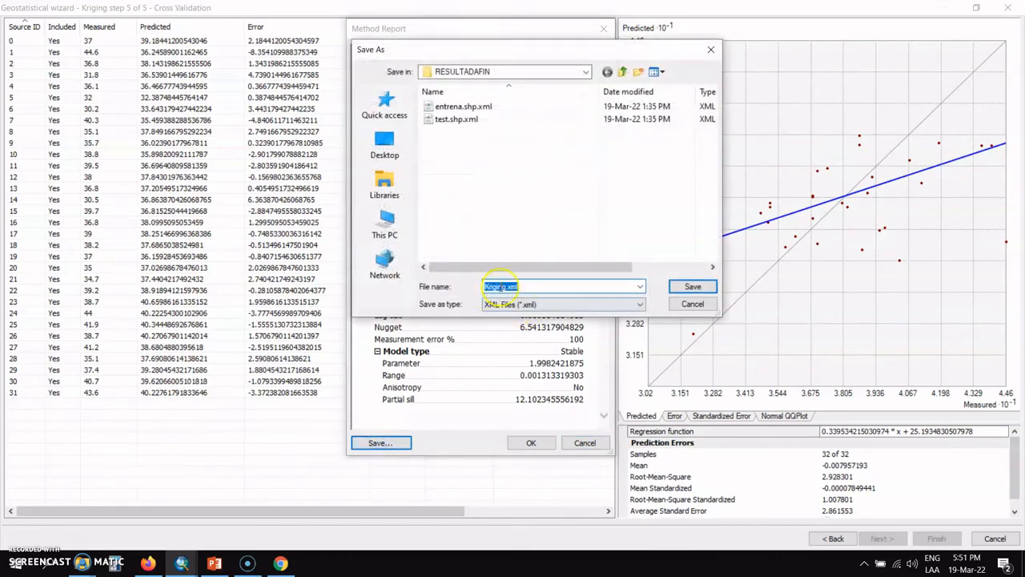
{"action": "left_click", "coordinate": [711, 53]}
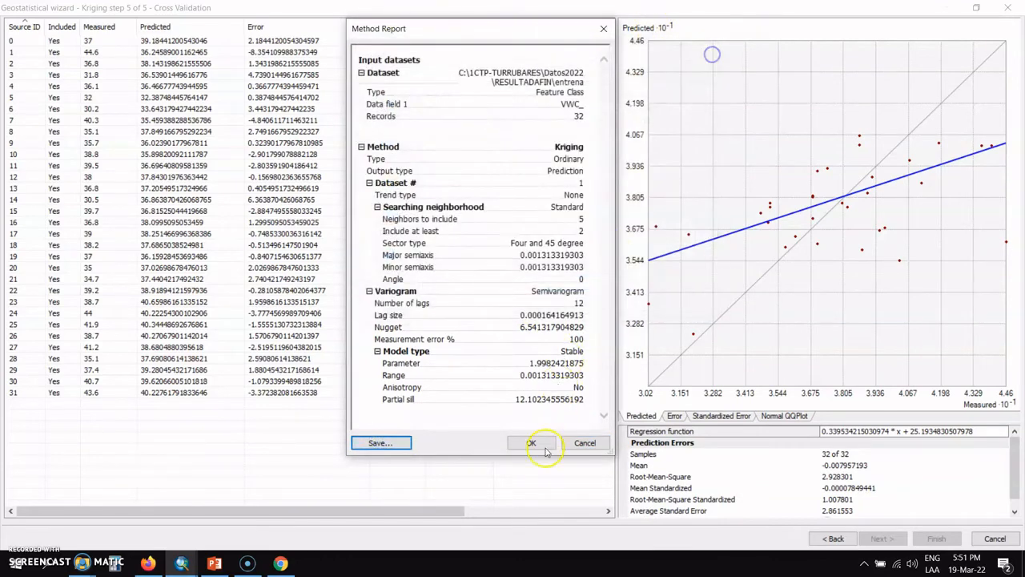
{"action": "left_click", "coordinate": [531, 443]}
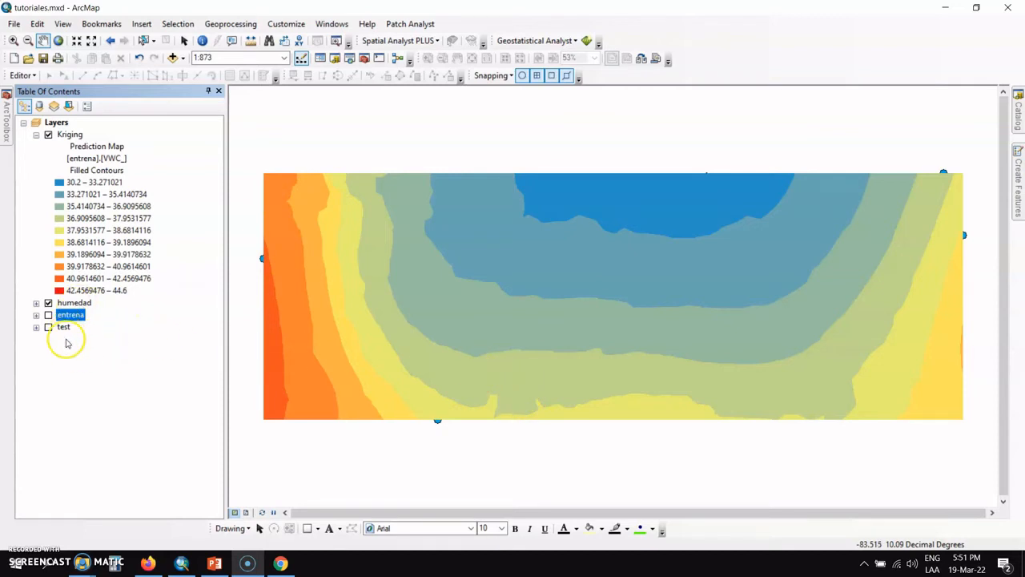
Move the humedad layer above the Kriging layer in the layer list
{"action": "left_click", "coordinate": [72, 303]}
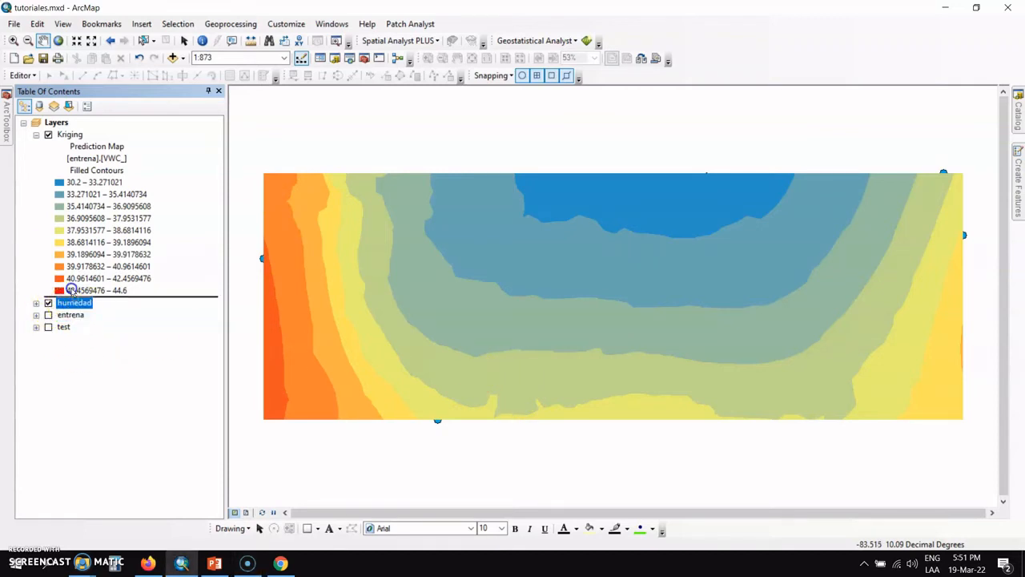
{"action": "left_click_drag", "start_coordinate": [60, 136], "coordinate": [58, 131]}
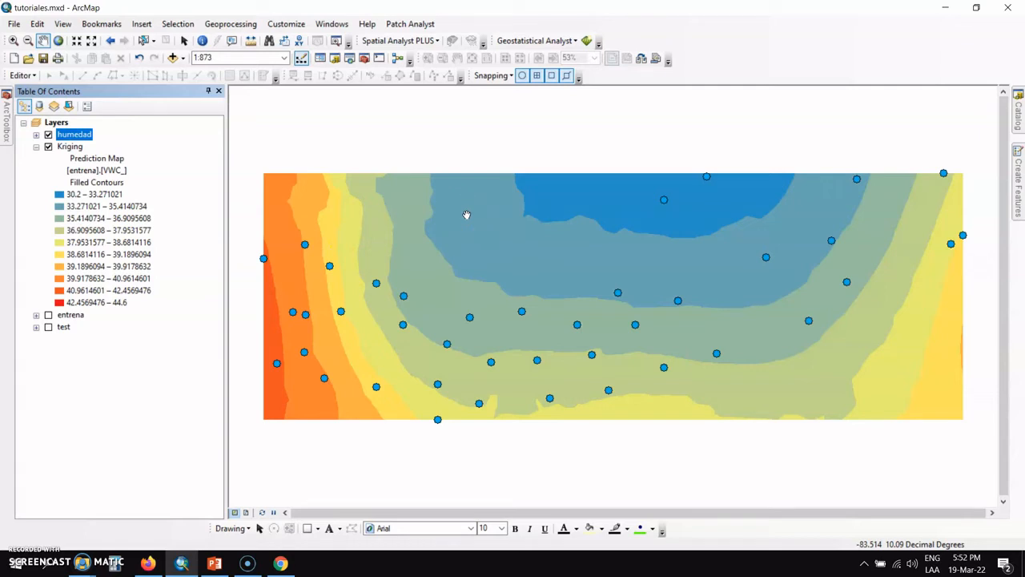
Change the Kriging layer's output to Prediction Standard Error to inspect the error map, and restore the Prediction output
{"action": "left_click", "coordinate": [77, 148]}
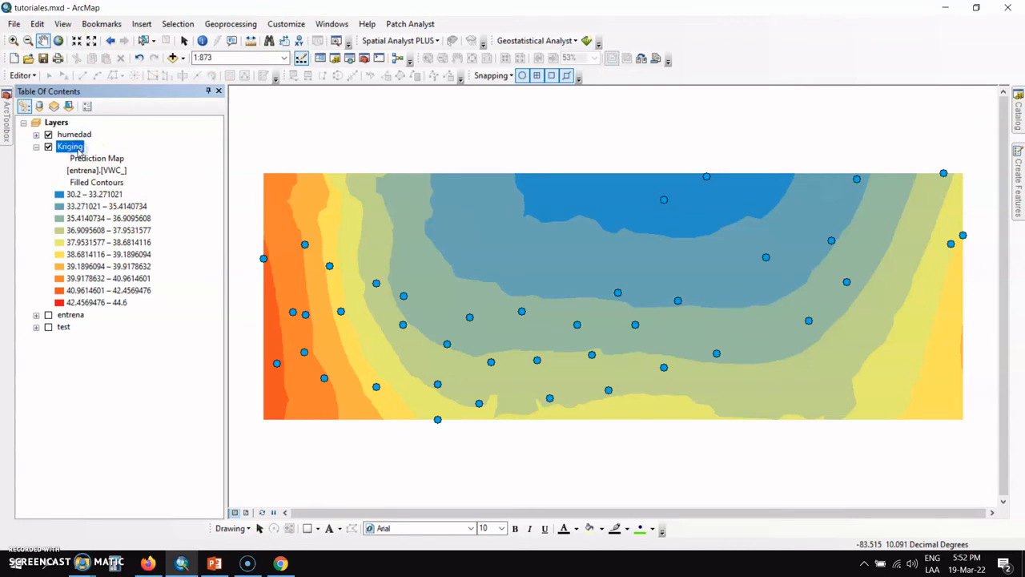
{"action": "right_click", "coordinate": [77, 151]}
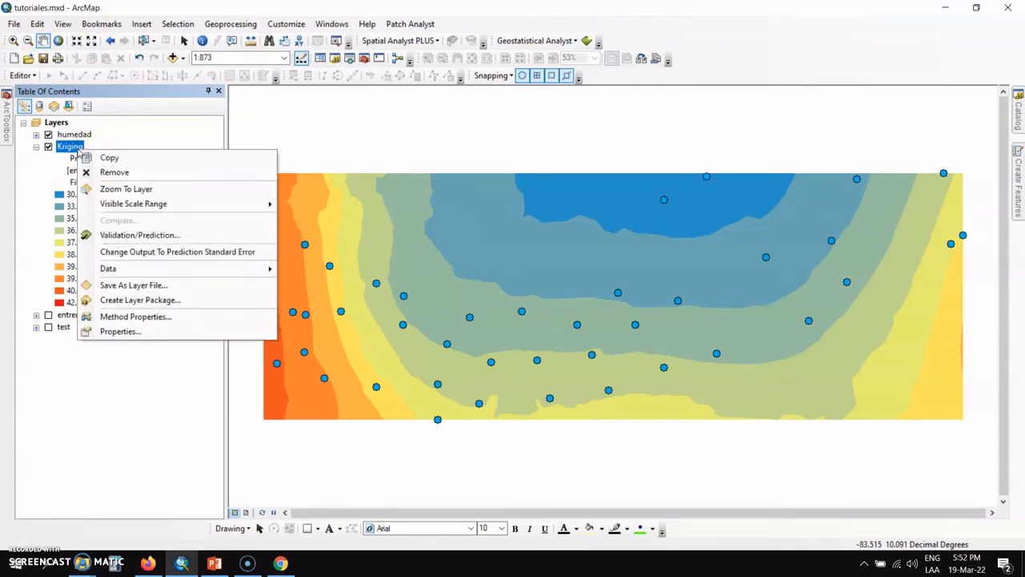
{"action": "left_click", "coordinate": [154, 253]}
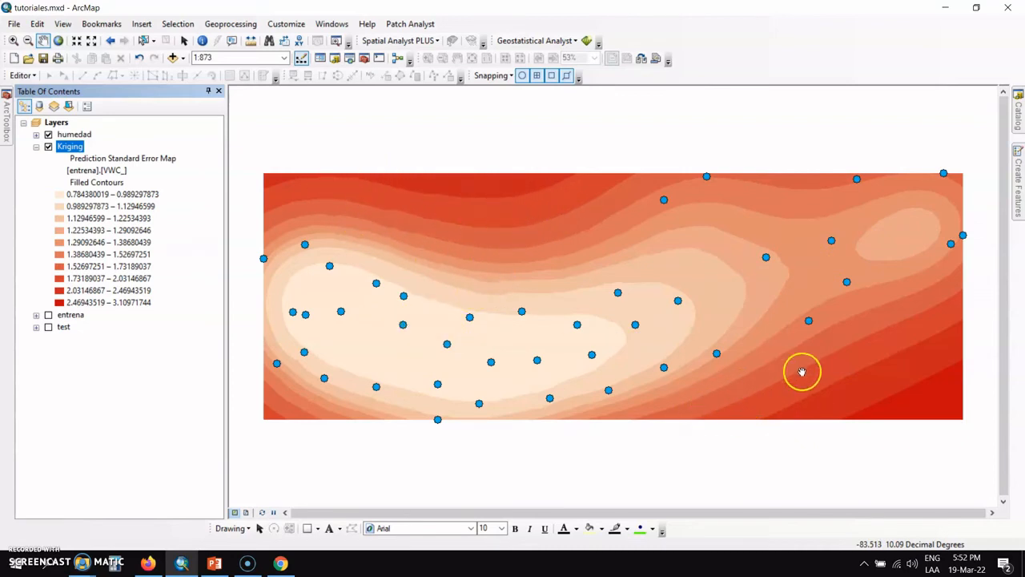
{"action": "left_click", "coordinate": [277, 411]}
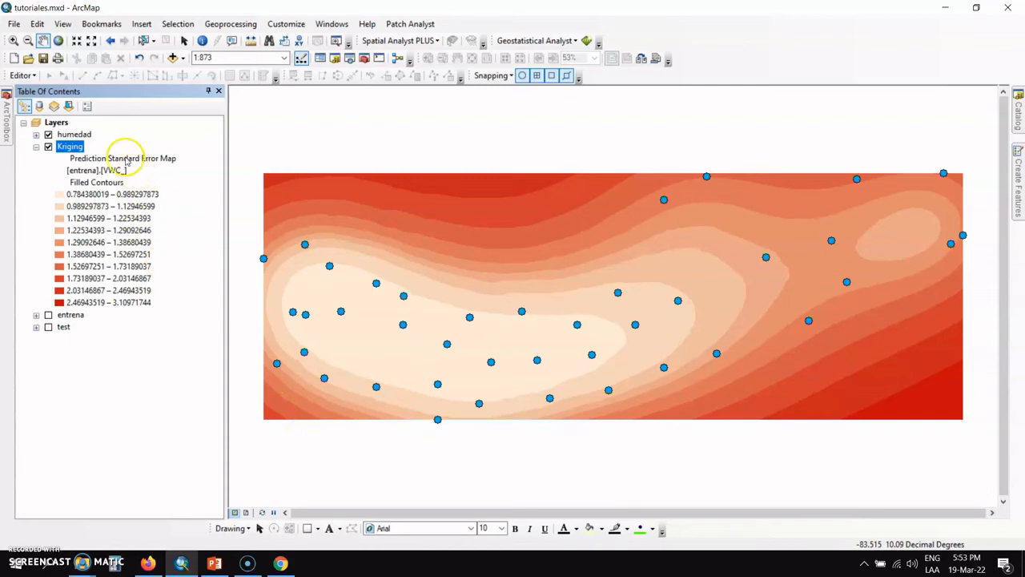
{"action": "left_click", "coordinate": [126, 159]}
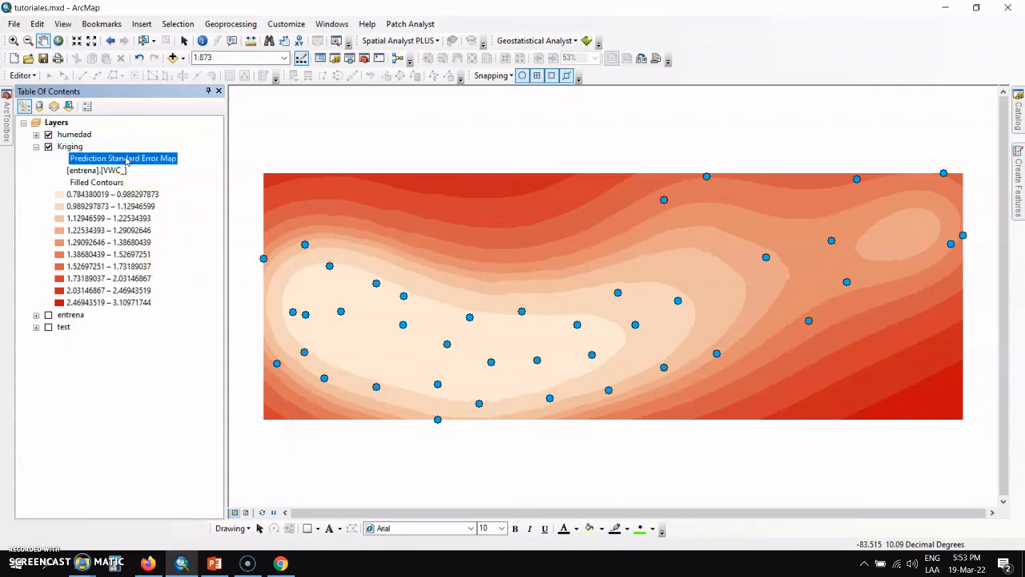
{"action": "right_click", "coordinate": [77, 147]}
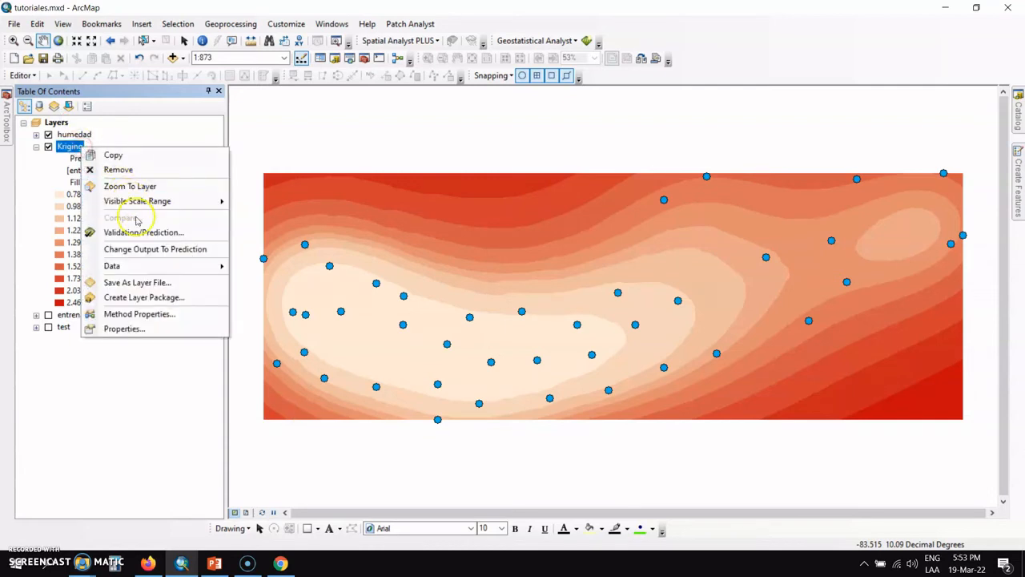
{"action": "left_click", "coordinate": [147, 249]}
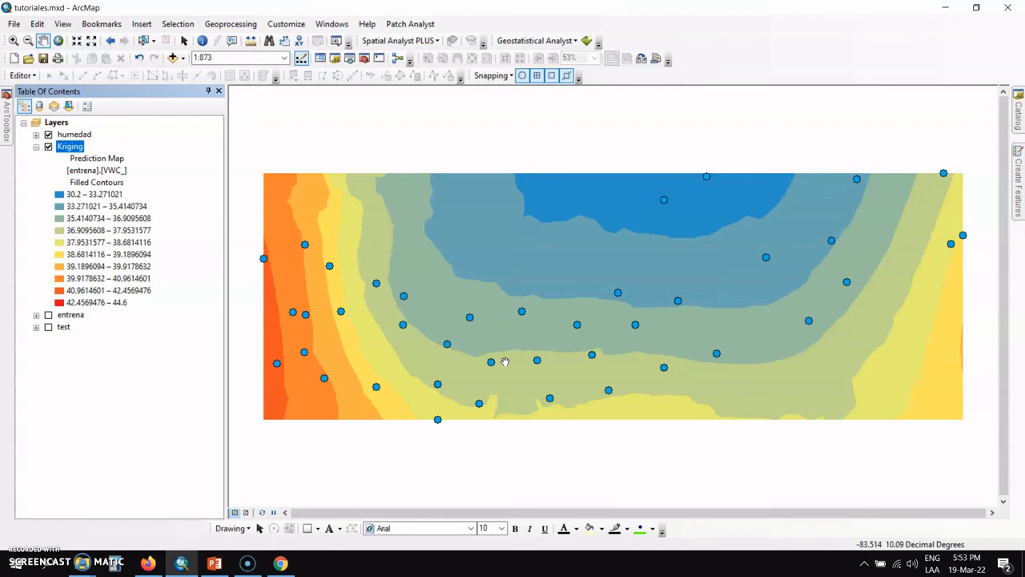
Collapse the Kriging legend and start a new Kriging / CoKriging with entrena as source dataset and VWC_ as data field
{"action": "left_click", "coordinate": [36, 147]}
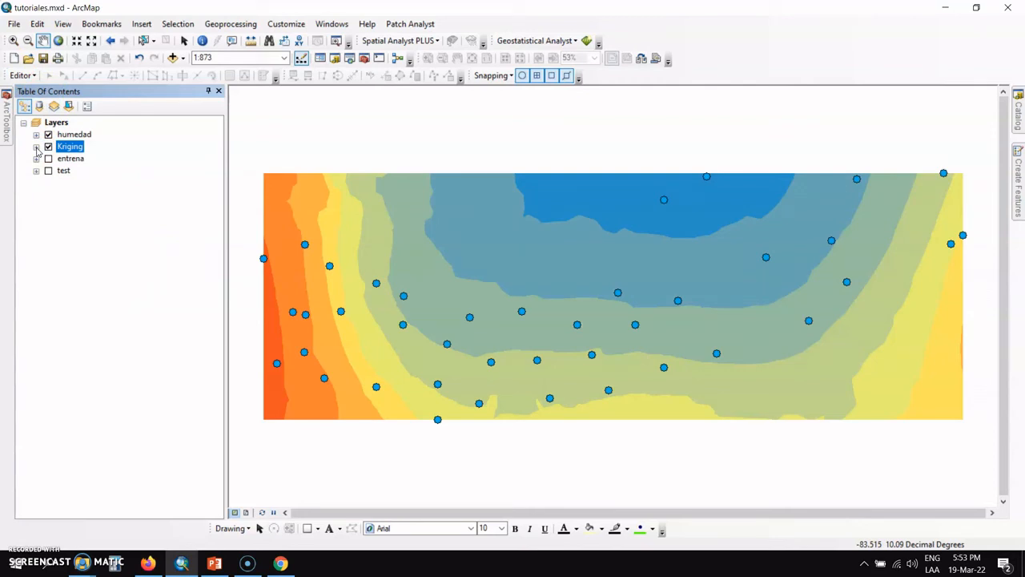
{"action": "left_click", "coordinate": [578, 45]}
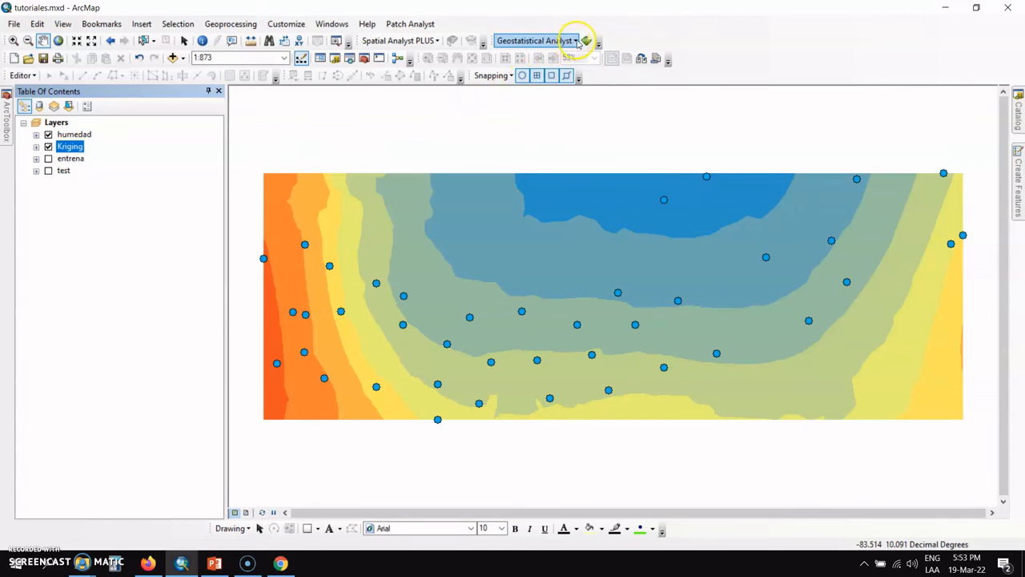
{"action": "left_click", "coordinate": [575, 41]}
{"action": "left_click", "coordinate": [564, 73]}
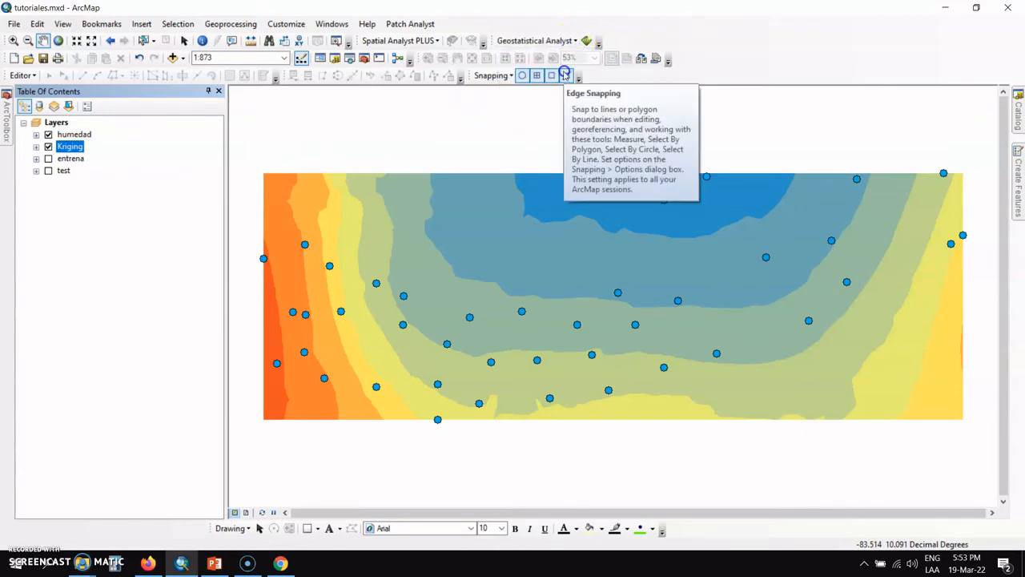
{"action": "left_click_drag", "start_coordinate": [668, 282], "coordinate": [464, 72]}
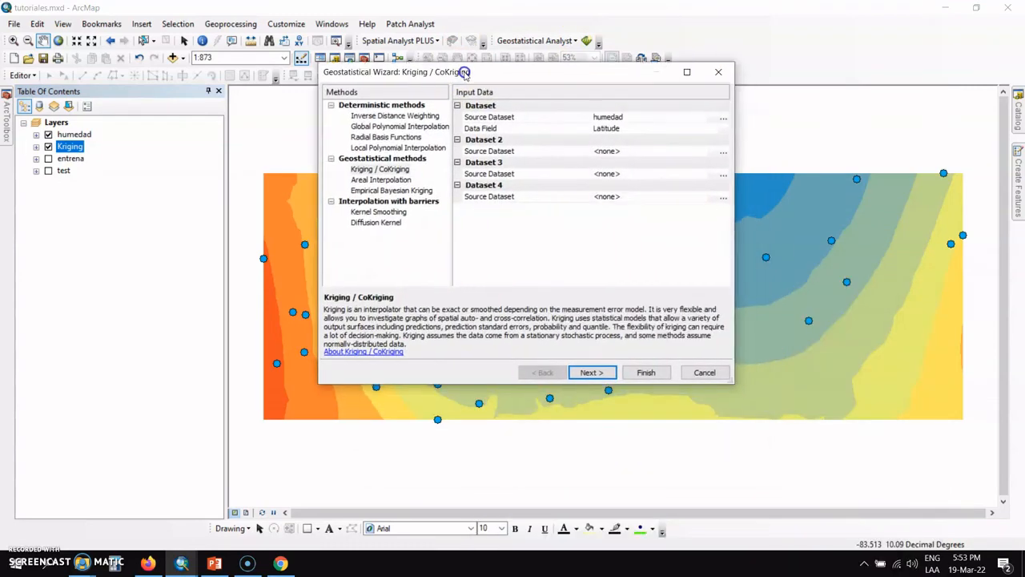
{"action": "left_click", "coordinate": [364, 170]}
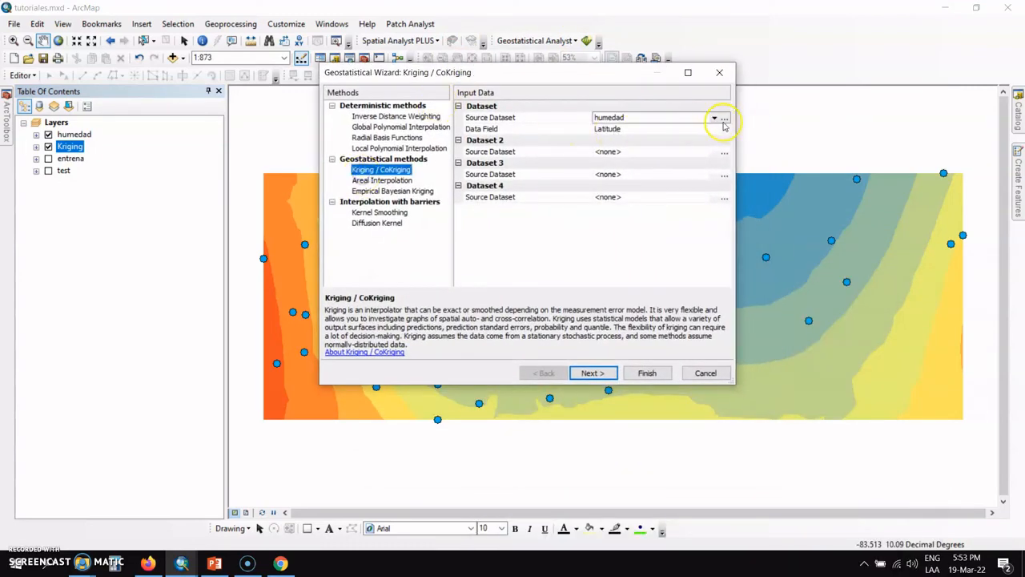
{"action": "left_click", "coordinate": [714, 119]}
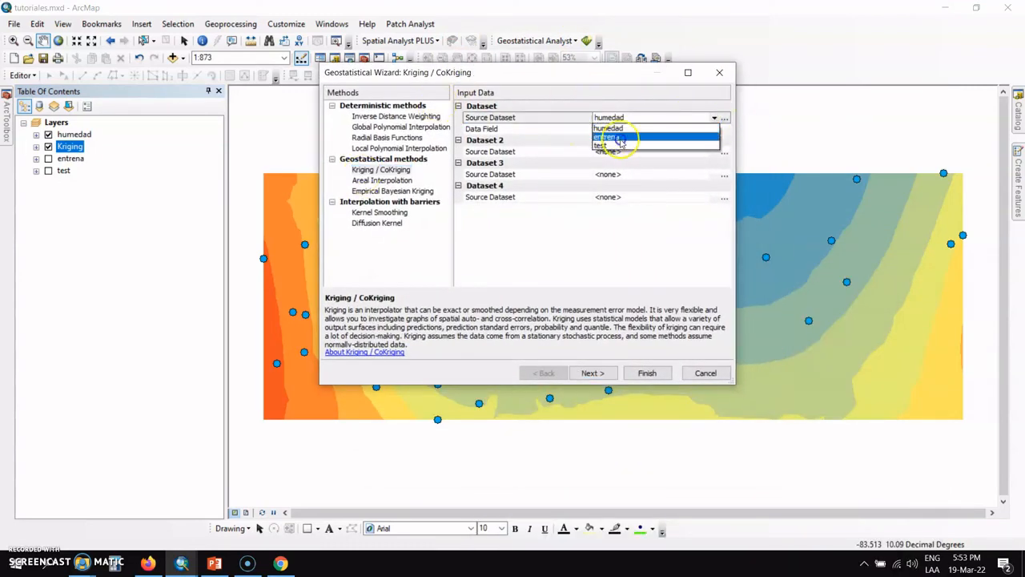
{"action": "left_click", "coordinate": [620, 138]}
{"action": "left_click", "coordinate": [724, 129]}
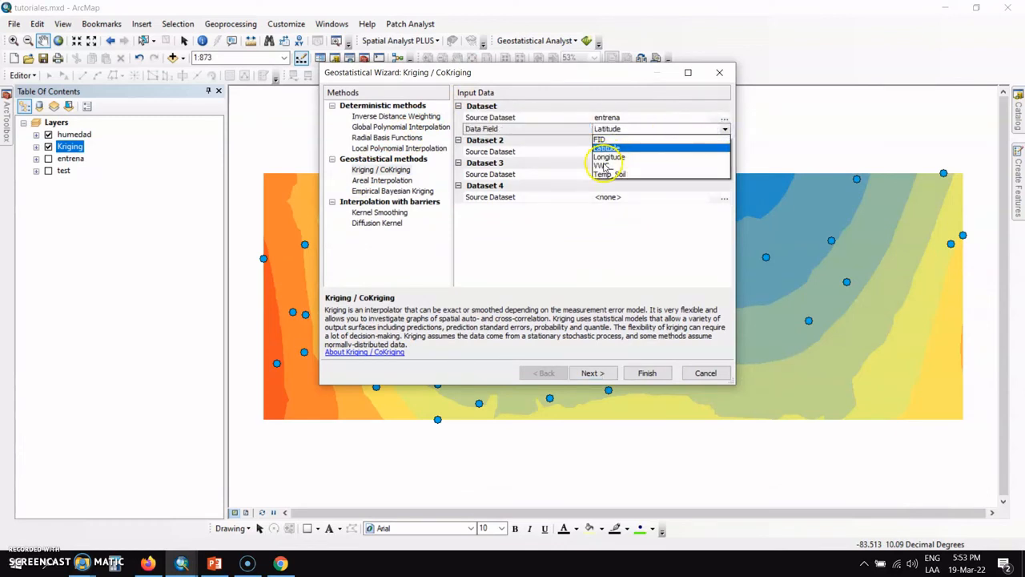
{"action": "left_click", "coordinate": [602, 166]}
{"action": "left_click", "coordinate": [592, 372]}
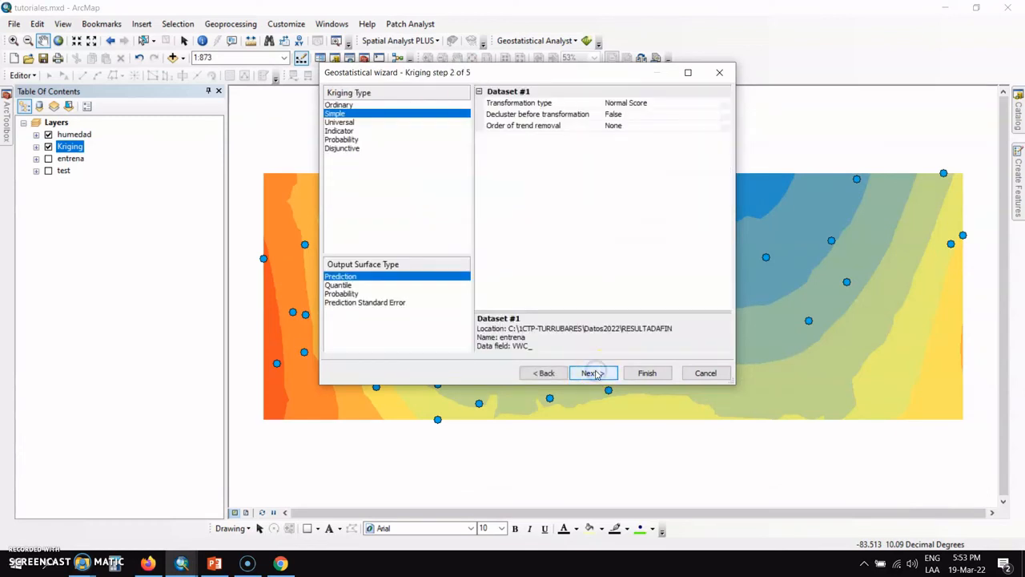
Set the kriging type to Ordinary with Prediction output and continue to the semivariogram modeling
{"action": "left_click", "coordinate": [592, 372]}
{"action": "left_click", "coordinate": [556, 372]}
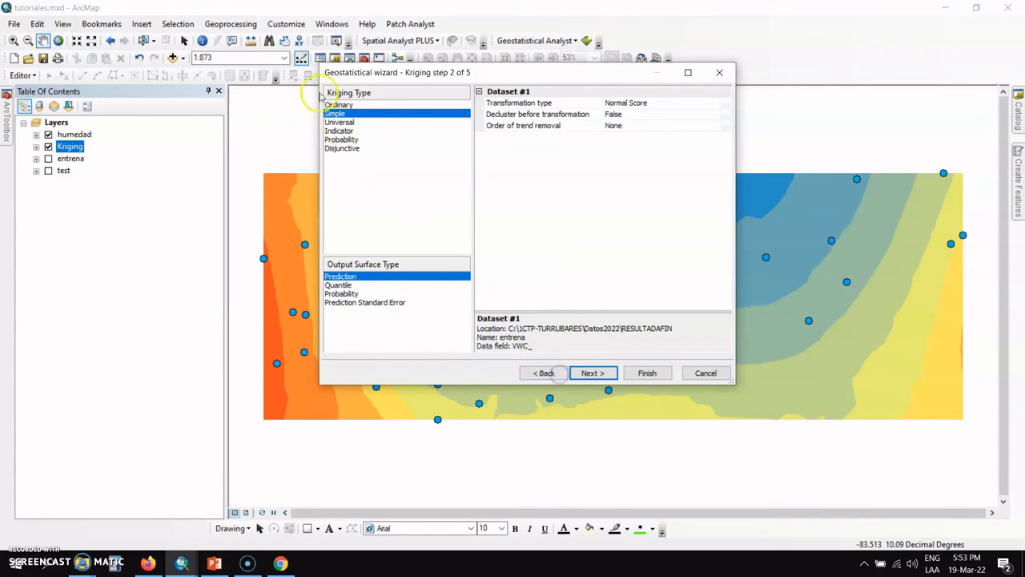
{"action": "left_click", "coordinate": [336, 104]}
{"action": "left_click", "coordinate": [595, 373]}
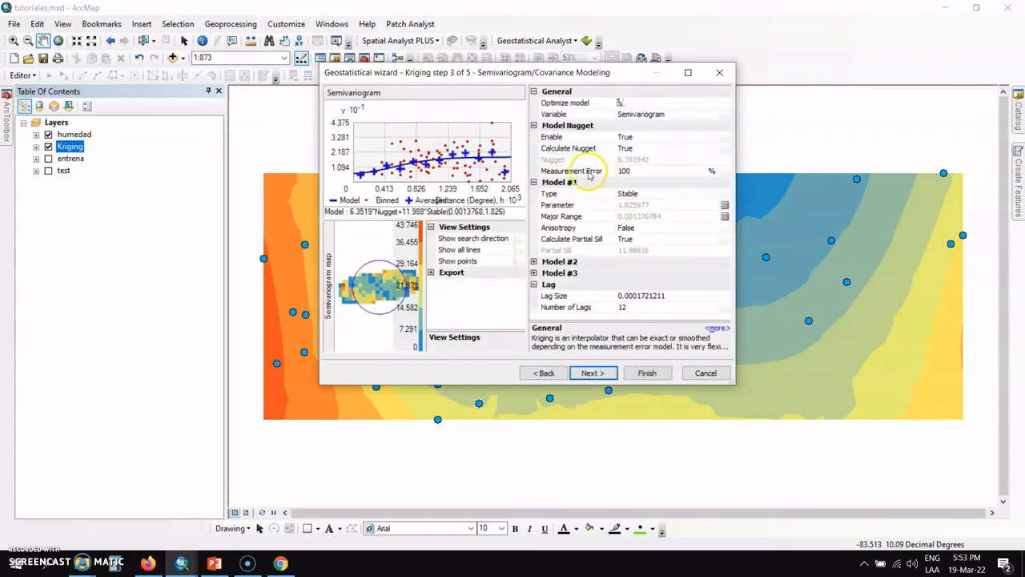
Keep the default semivariogram and search neighborhood without optimizing the model, finish the kriging and accept the method report
{"action": "left_click", "coordinate": [591, 374]}
{"action": "left_click", "coordinate": [591, 374]}
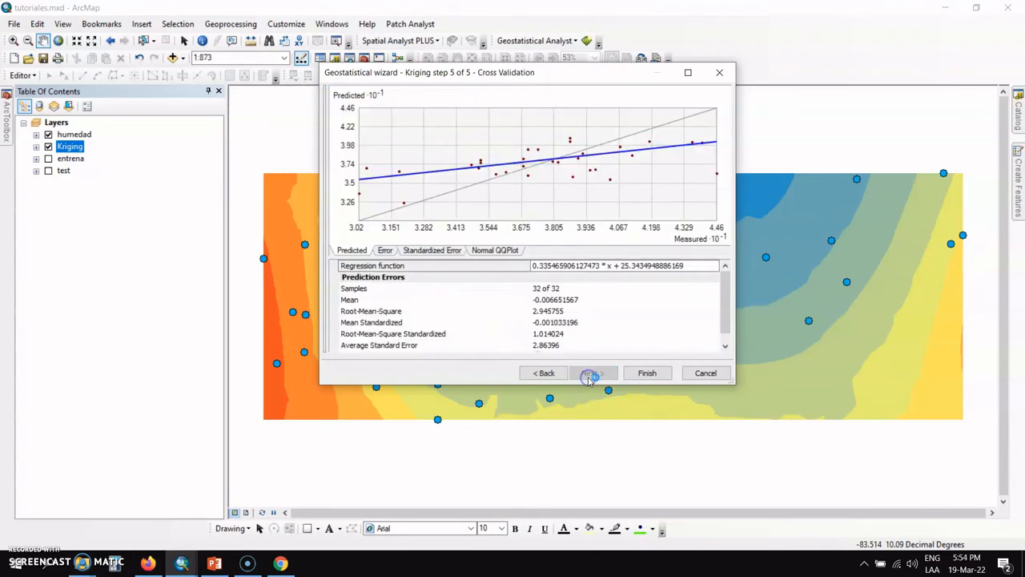
{"action": "left_click", "coordinate": [647, 373]}
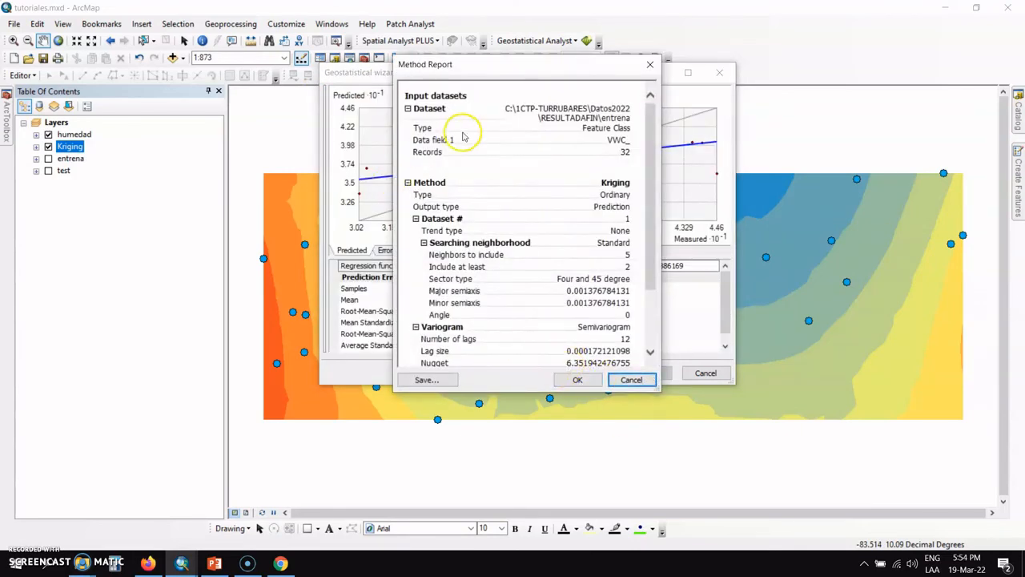
{"action": "left_click", "coordinate": [577, 378]}
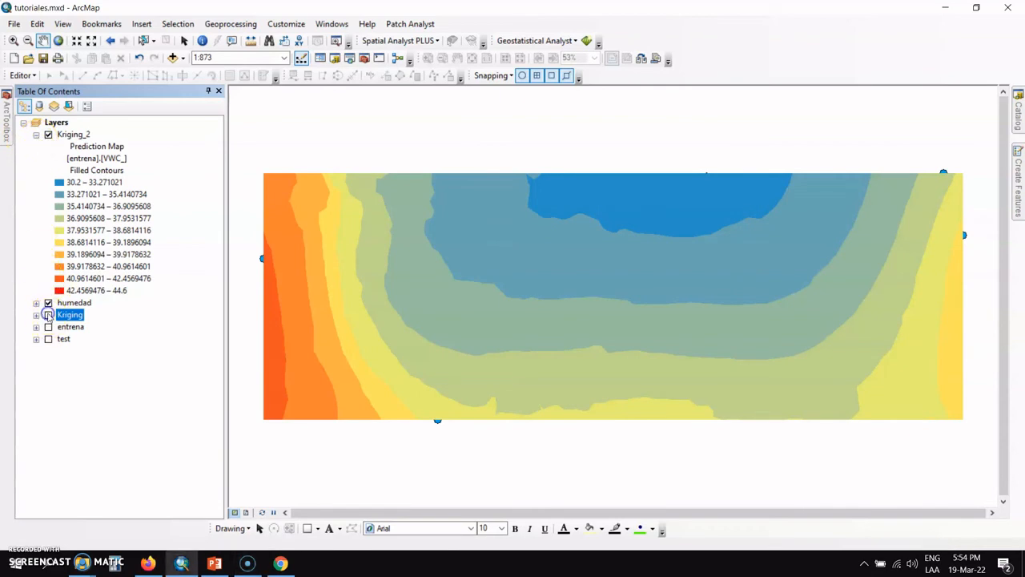
Turn off the Kriging, Kriging_2 and humedad layers, and move Kriging above Kriging_2 with its legend collapsed
{"action": "left_click", "coordinate": [48, 315]}
{"action": "left_click", "coordinate": [48, 136]}
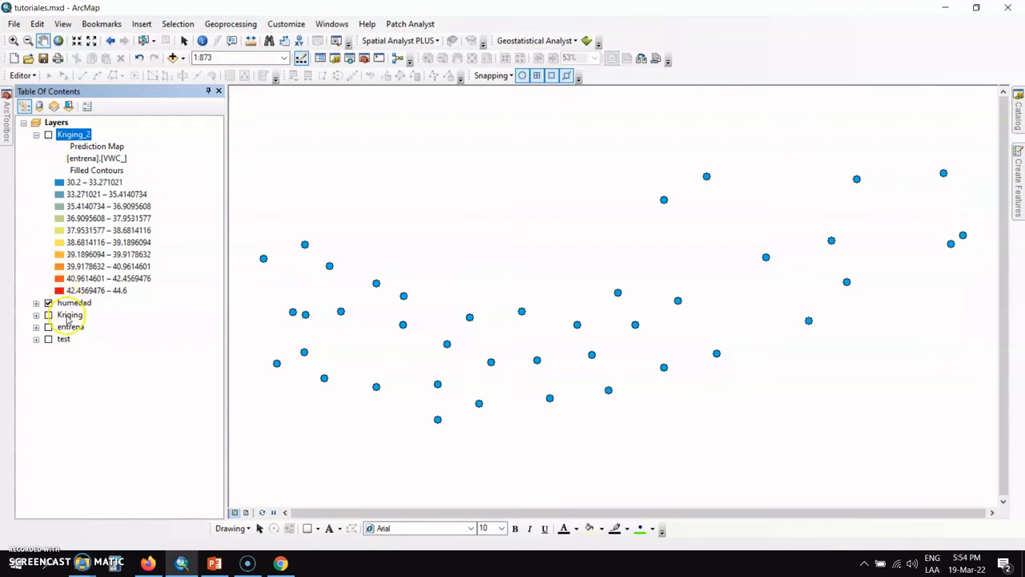
{"action": "left_click_drag", "start_coordinate": [56, 314], "coordinate": [56, 130]}
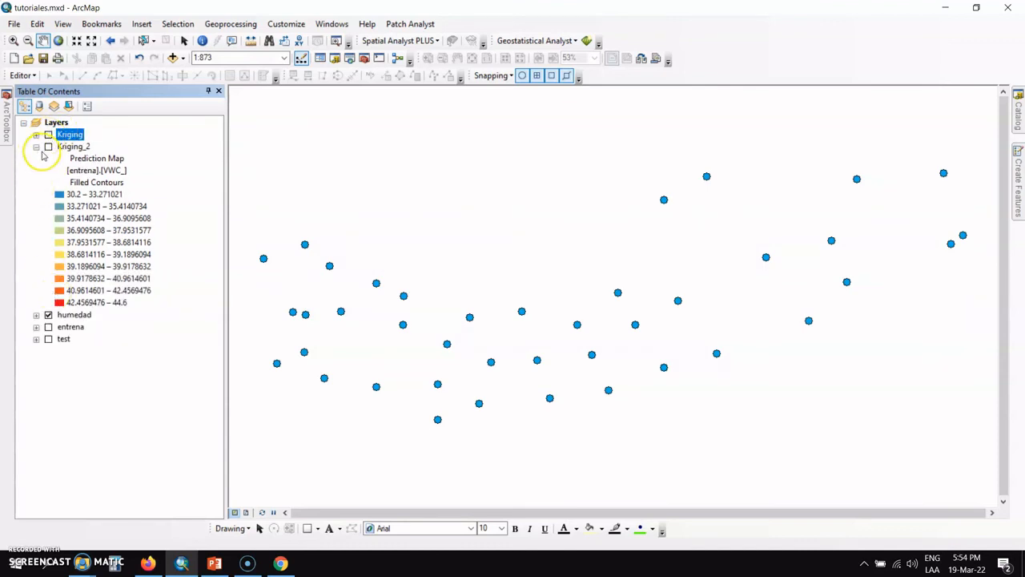
{"action": "left_click", "coordinate": [36, 146]}
{"action": "left_click", "coordinate": [48, 159]}
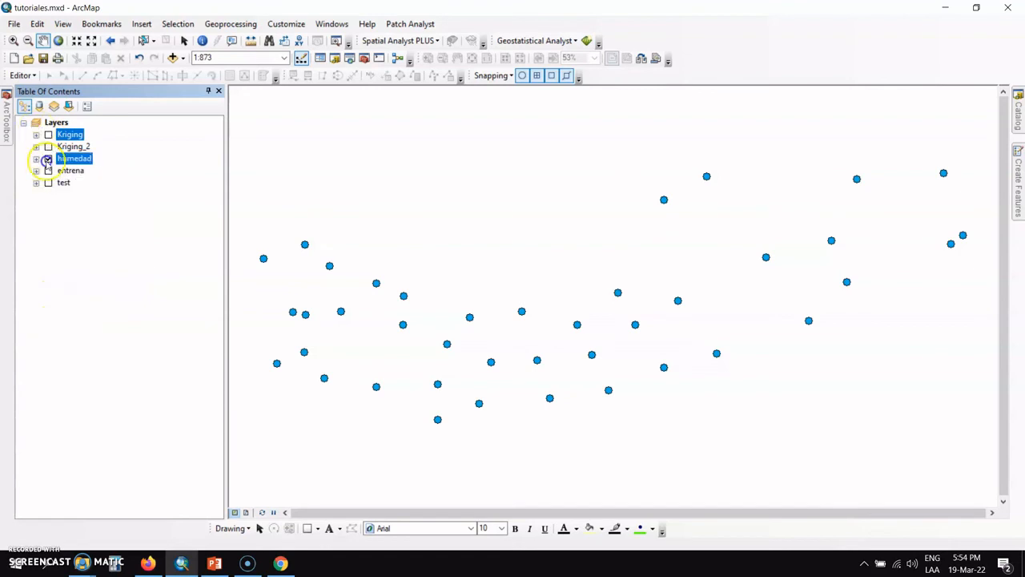
Toggle the visibility of Kriging and Kriging_2 to compare the two prediction surfaces, leaving both layers turned on
{"action": "left_click", "coordinate": [48, 135]}
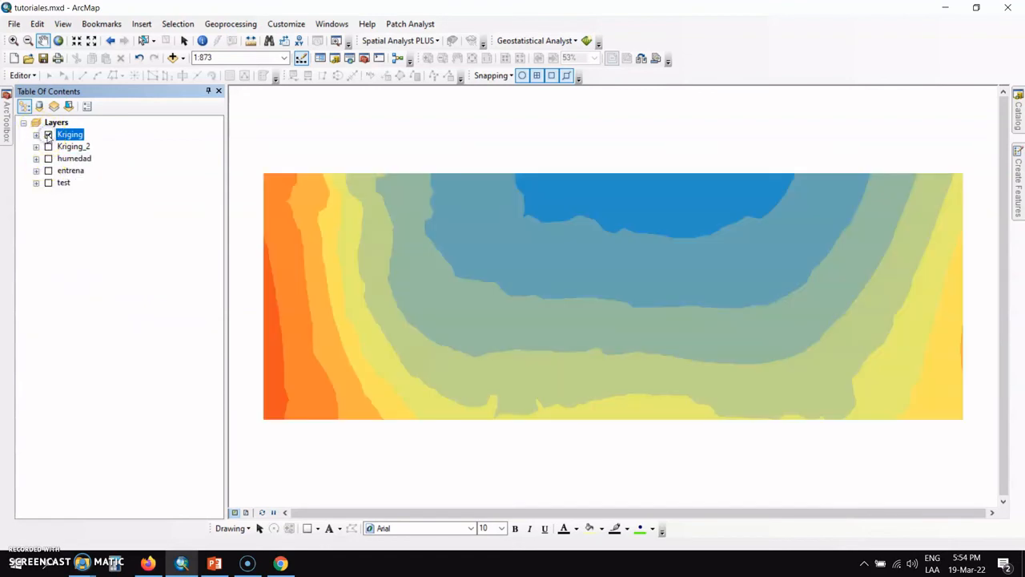
{"action": "left_click", "coordinate": [48, 135]}
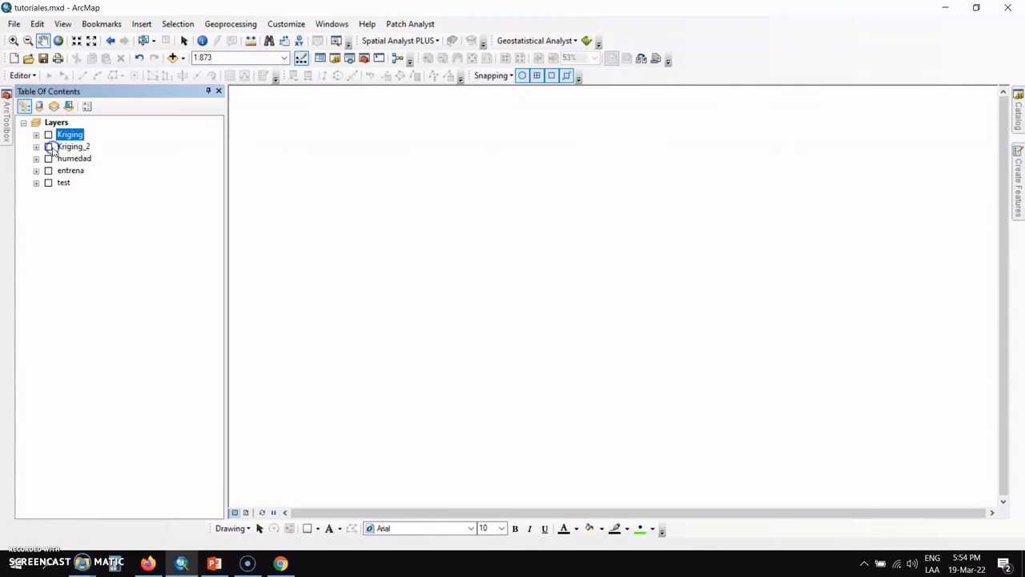
{"action": "left_click", "coordinate": [48, 146]}
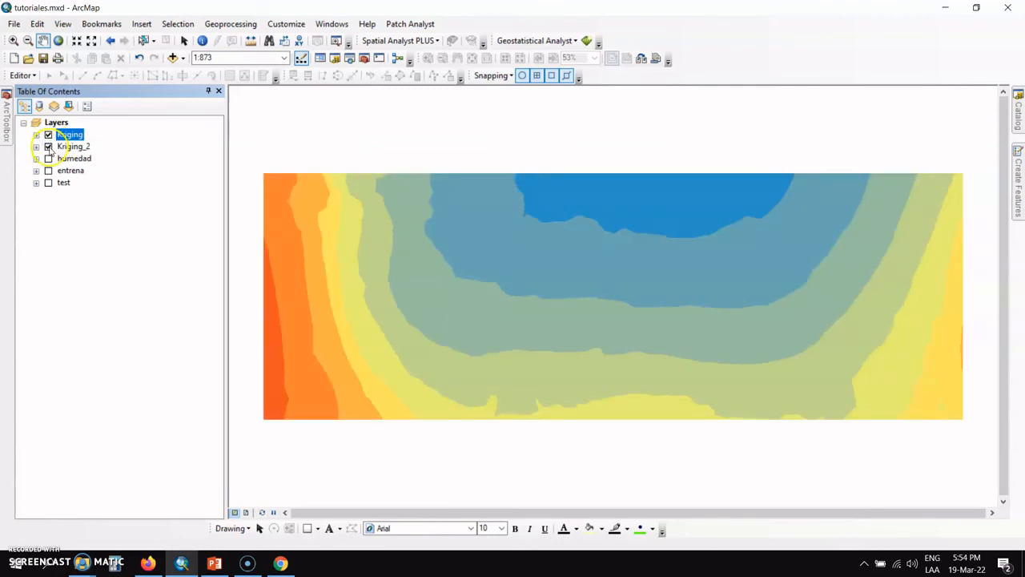
{"action": "left_click", "coordinate": [48, 146], "text": "ctrl"}
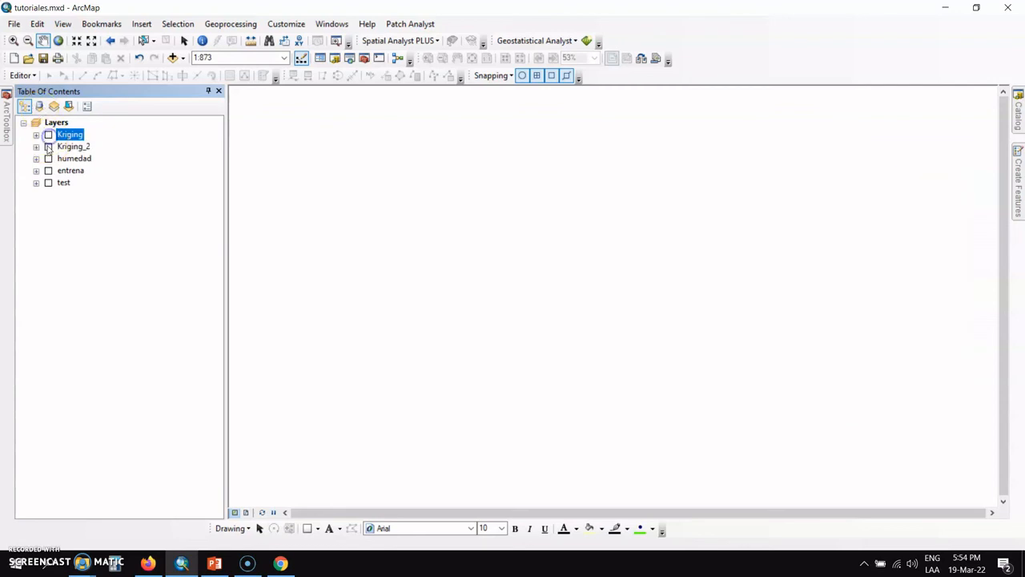
{"action": "left_click", "coordinate": [48, 147]}
{"action": "left_click", "coordinate": [48, 135]}
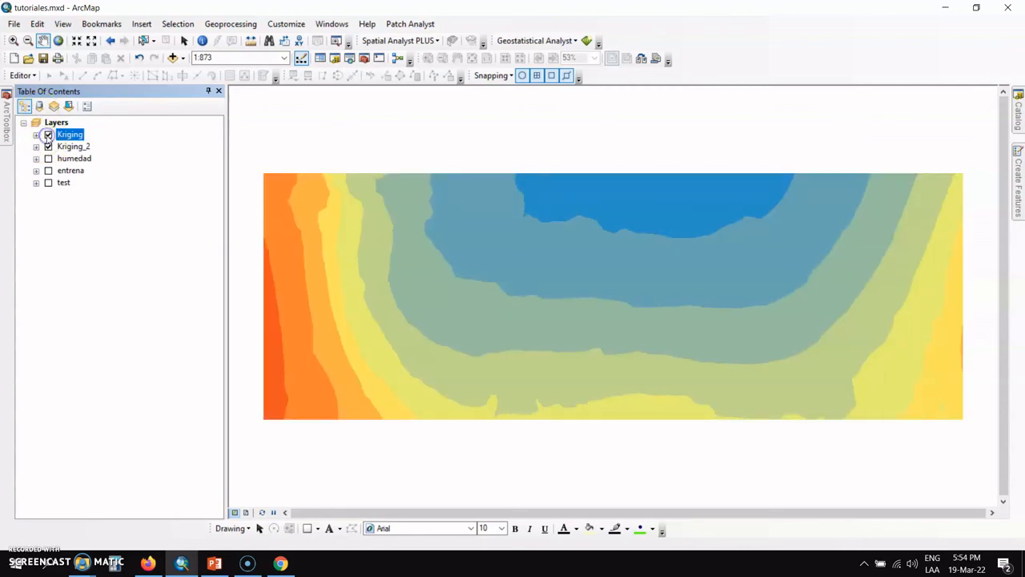
{"action": "left_click", "coordinate": [48, 135]}
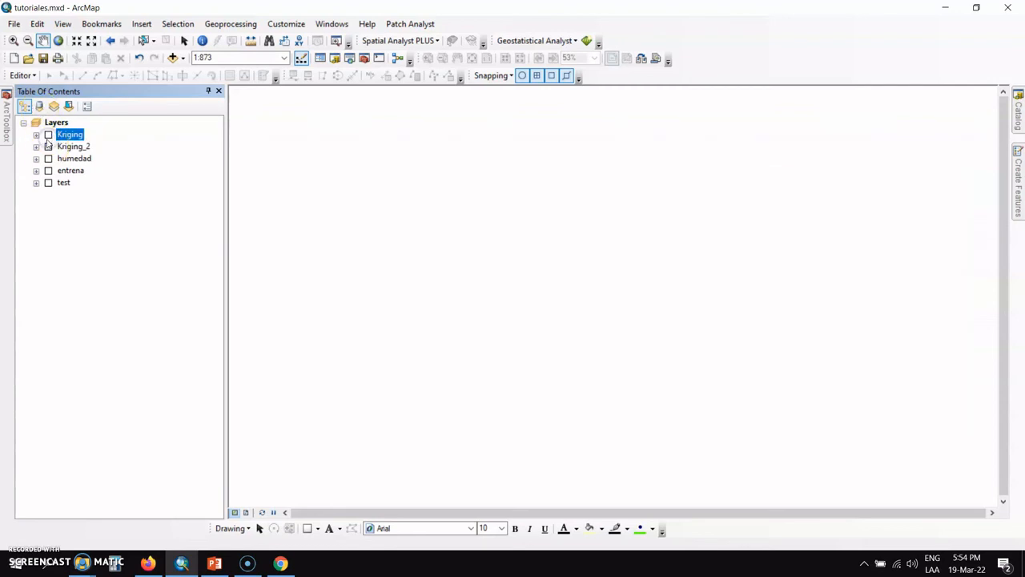
{"action": "left_click", "coordinate": [48, 135]}
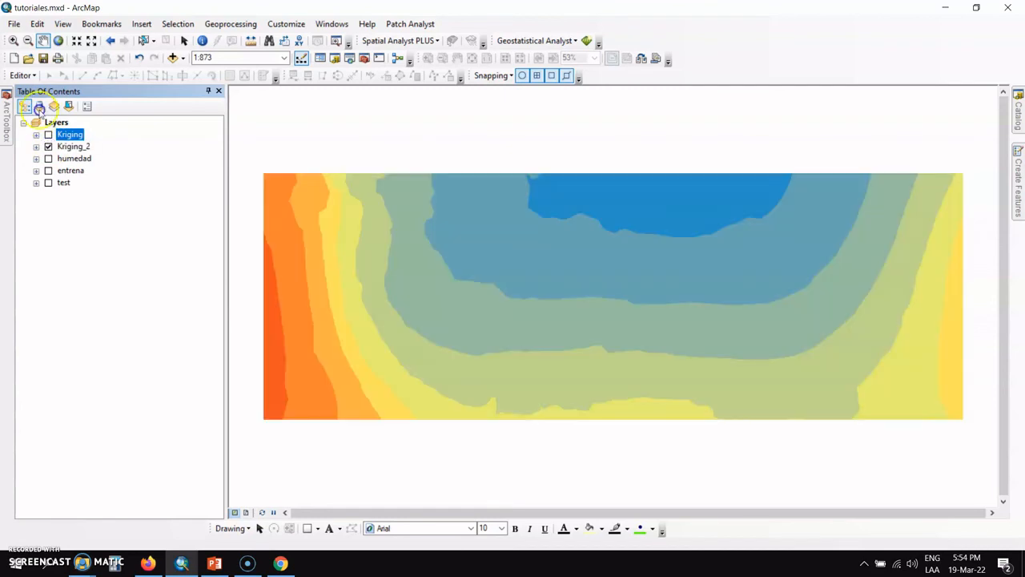
Compare the cross validation of the Kriging layer with that of Kriging_2
{"action": "right_click", "coordinate": [69, 138]}
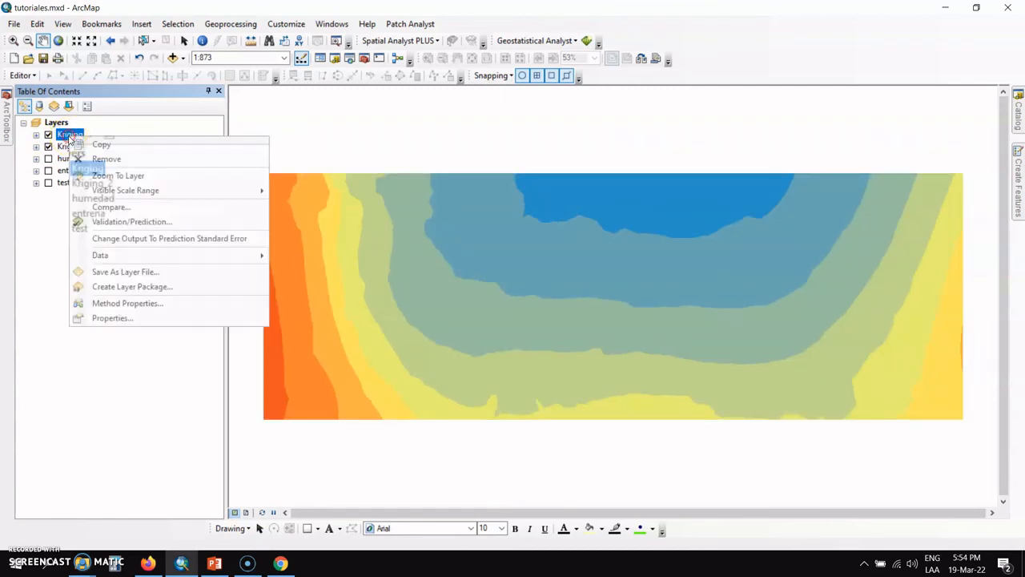
{"action": "left_click", "coordinate": [112, 206]}
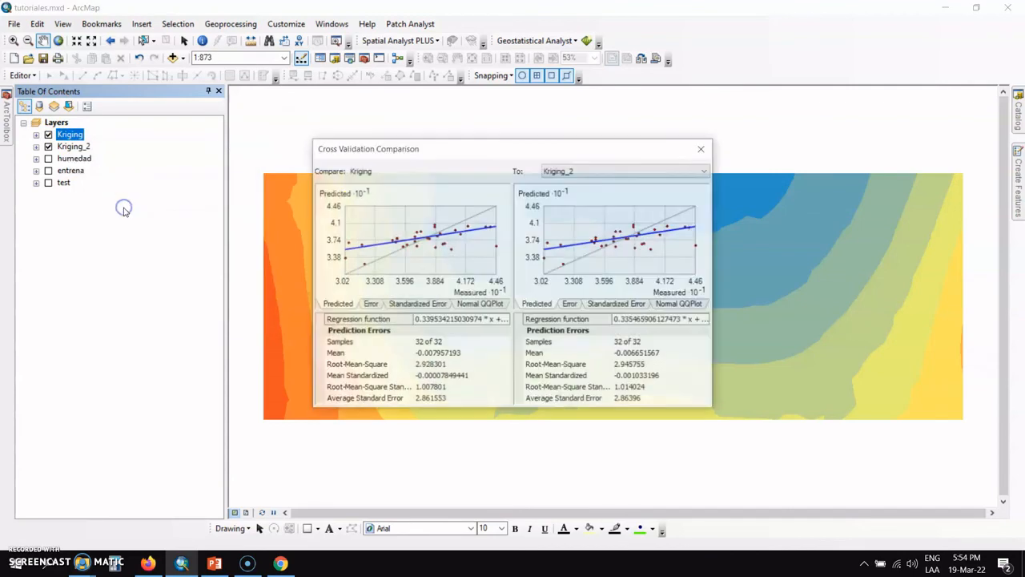
{"action": "left_click_drag", "start_coordinate": [480, 141], "coordinate": [456, 90]}
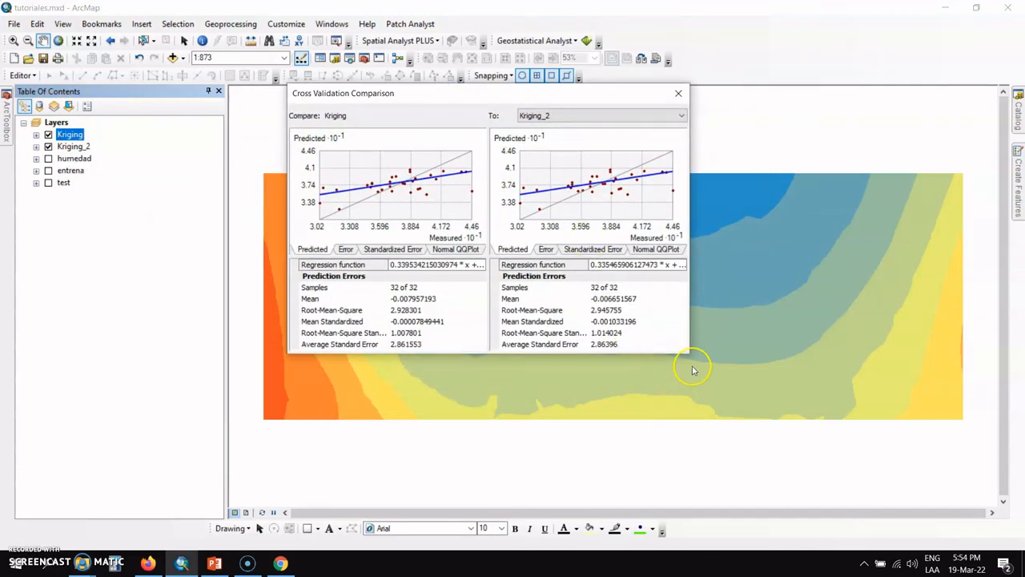
Enlarge the cross validation comparison and examine the mean, root-mean-square and standardized prediction errors, mainly those of Kriging_2
{"action": "left_click_drag", "start_coordinate": [688, 352], "coordinate": [805, 425]}
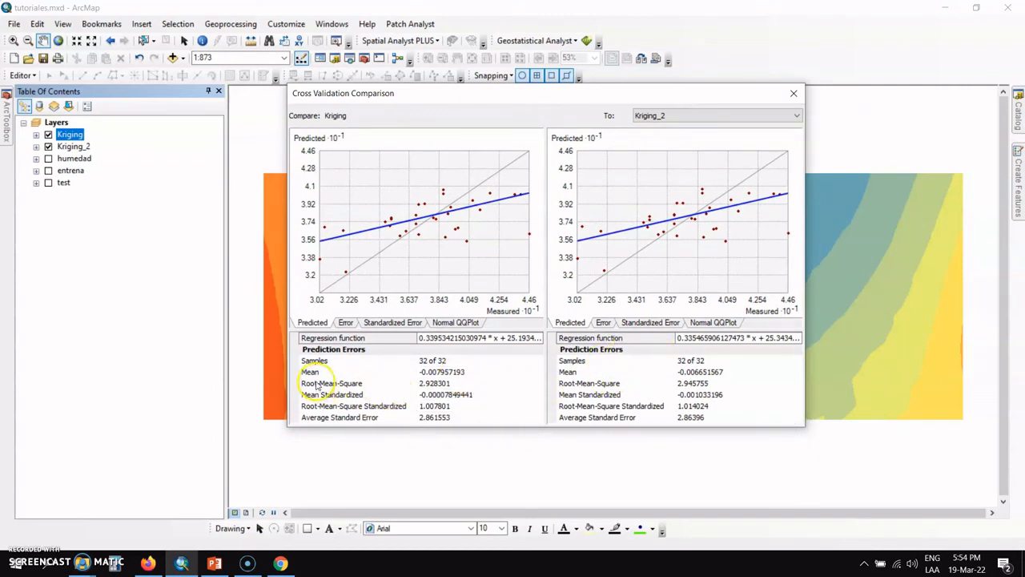
{"action": "left_click", "coordinate": [476, 383]}
{"action": "left_click", "coordinate": [680, 394]}
{"action": "left_click", "coordinate": [698, 382]}
{"action": "left_click", "coordinate": [690, 371]}
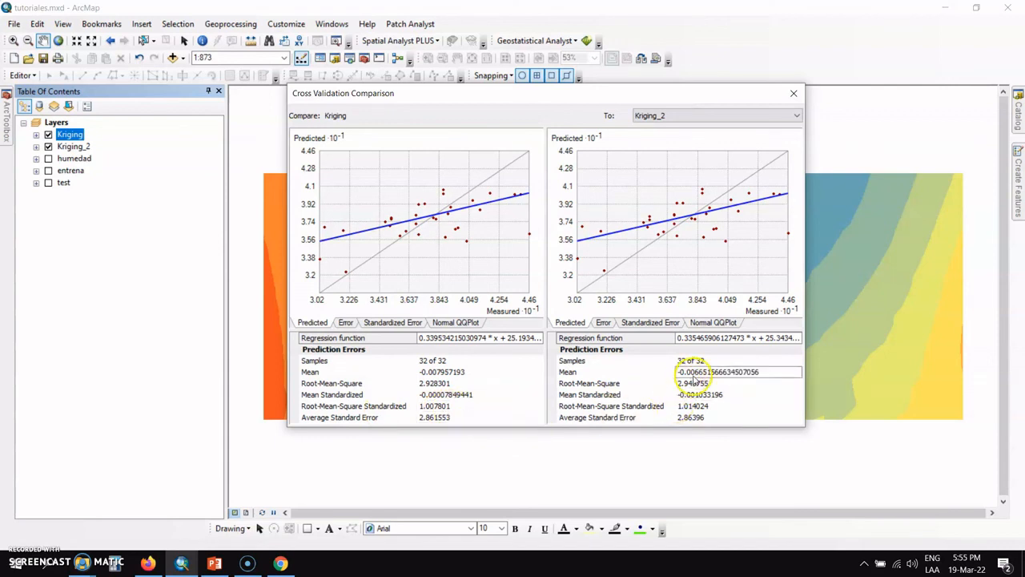
{"action": "left_click", "coordinate": [731, 405]}
{"action": "left_click", "coordinate": [717, 383]}
{"action": "left_click", "coordinate": [708, 373]}
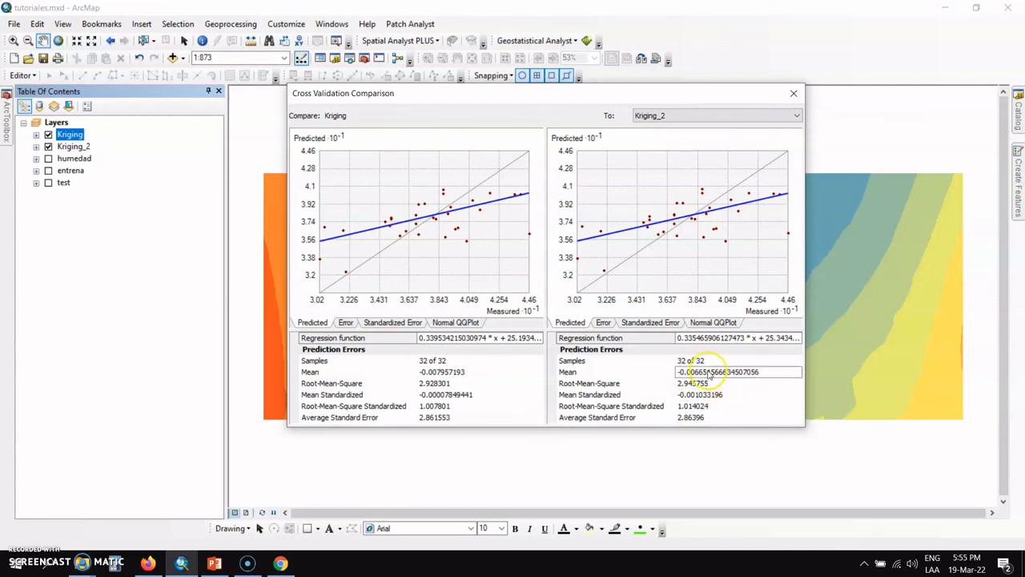
Check the mean, root-mean-square and standardized errors of Kriging against those of Kriging_2, and close the comparison
{"action": "left_click", "coordinate": [445, 373]}
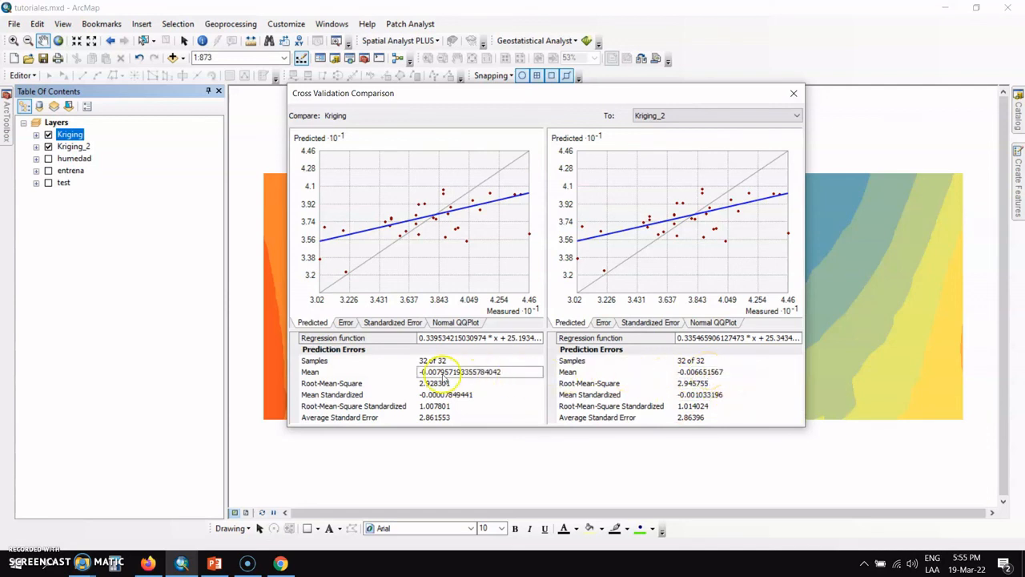
{"action": "left_click", "coordinate": [445, 382]}
{"action": "left_click", "coordinate": [695, 382]}
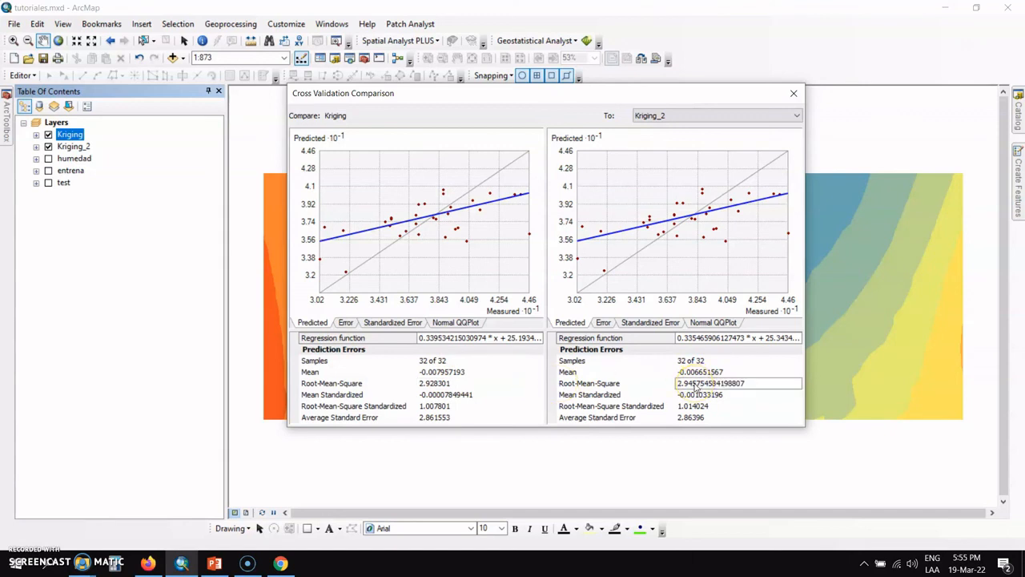
{"action": "left_click", "coordinate": [705, 395]}
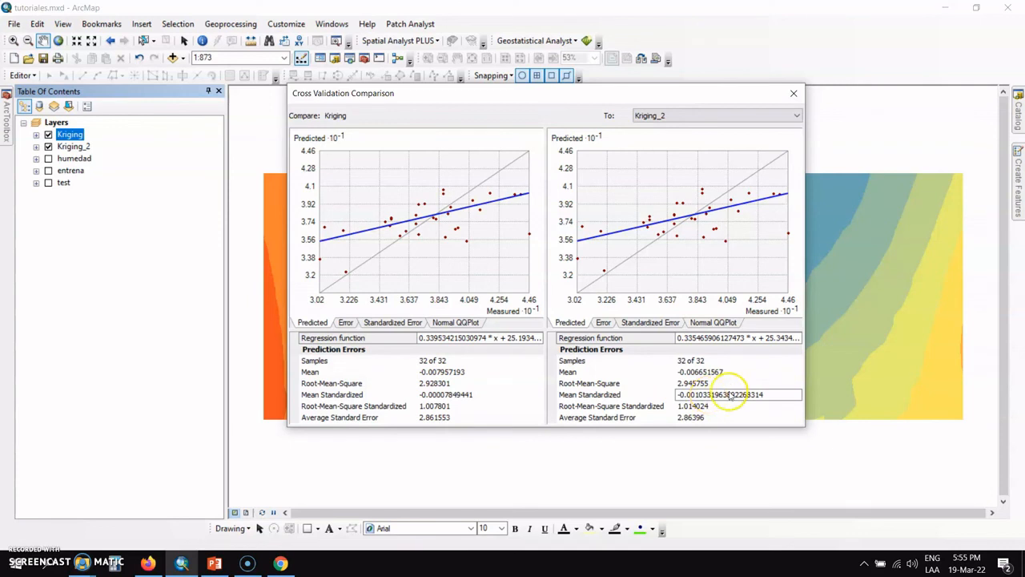
{"action": "left_click", "coordinate": [497, 406]}
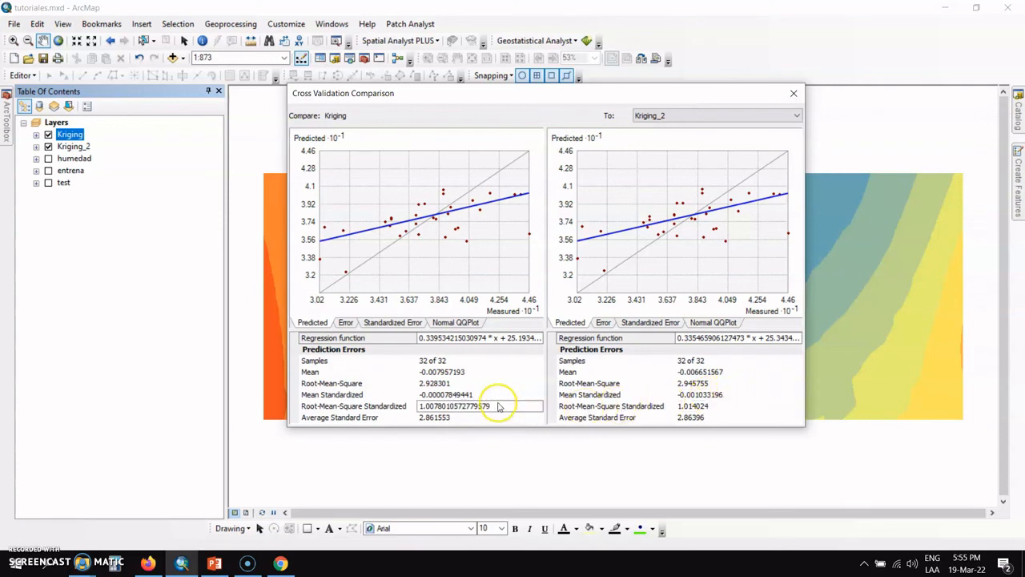
{"action": "left_click", "coordinate": [463, 395]}
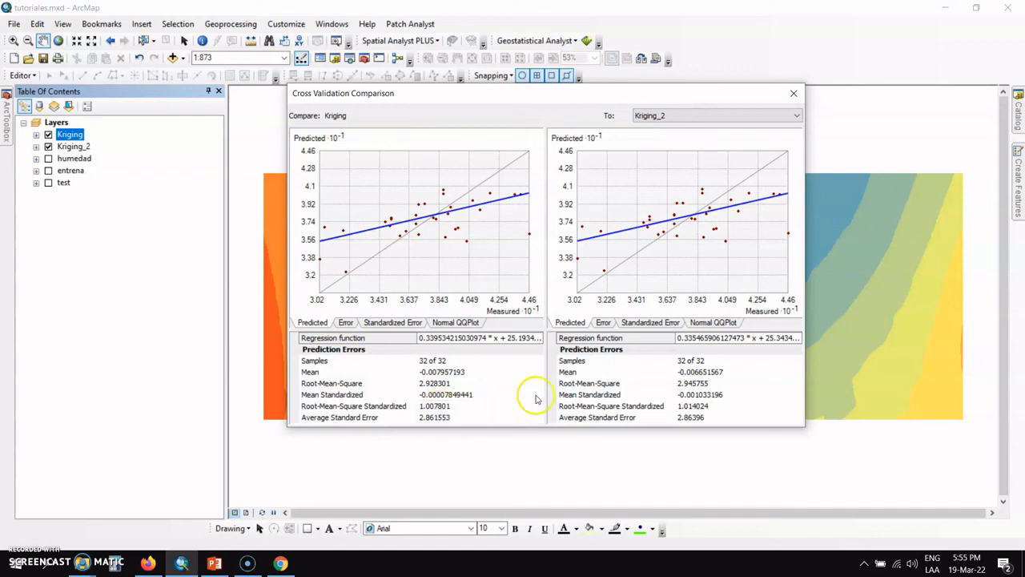
{"action": "left_click", "coordinate": [791, 97]}
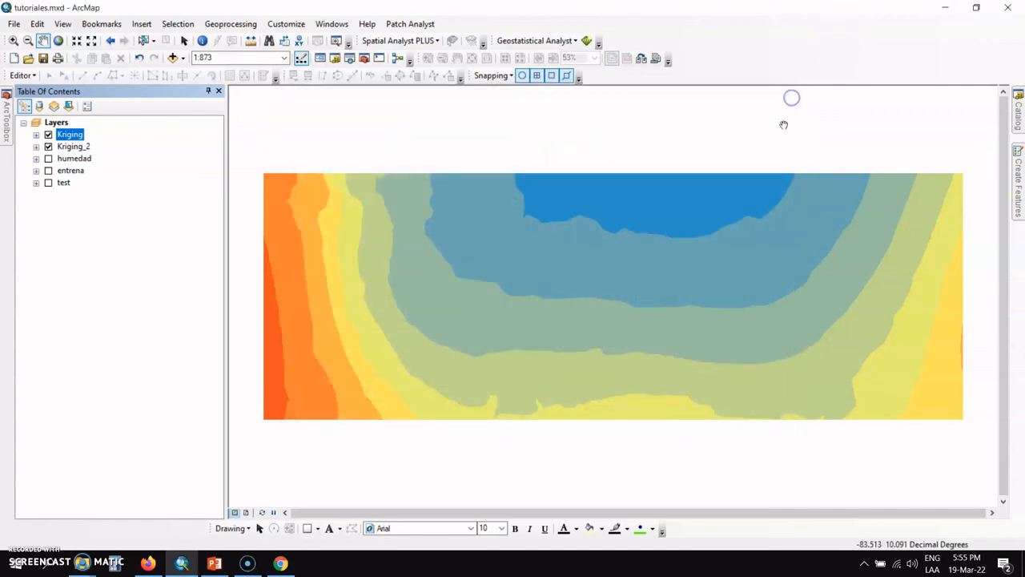
Turn on the humedad and test layers, and move humedad above Kriging in the layer order
{"action": "left_click", "coordinate": [48, 159]}
{"action": "left_click_drag", "start_coordinate": [64, 146], "coordinate": [62, 130]}
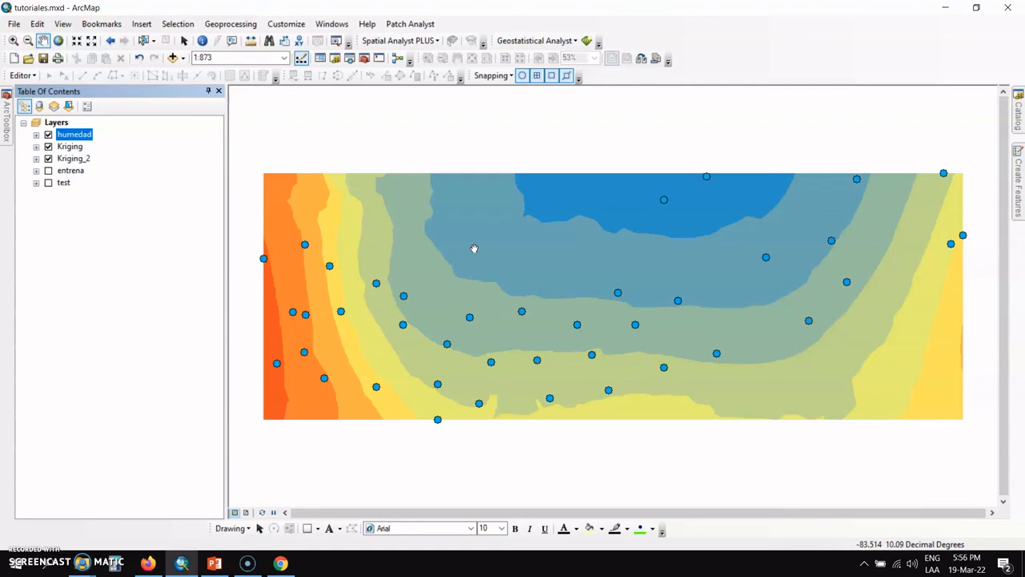
{"action": "left_click", "coordinate": [48, 182]}
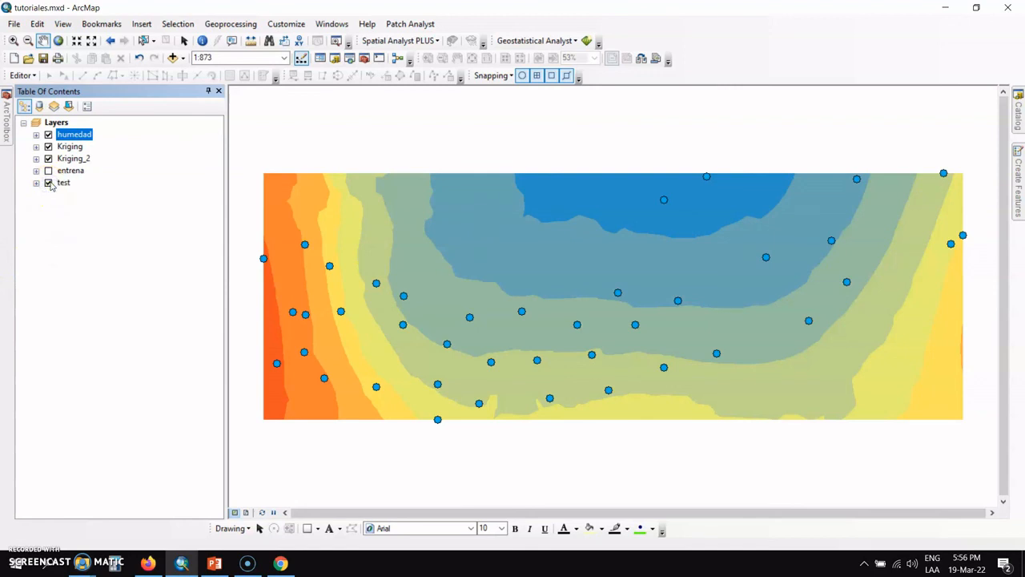